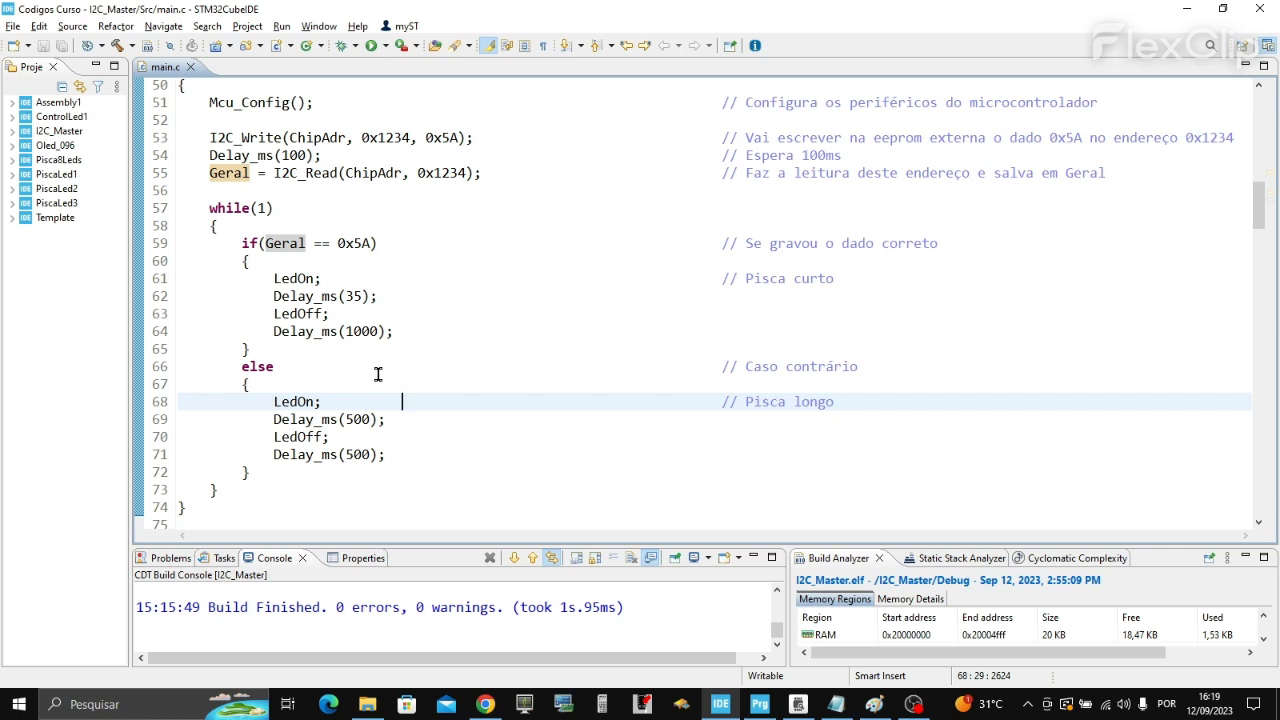
Build the I2C_Master project and check the console result and the flash memory usage in the Build Analyzer
left_click(116, 45)
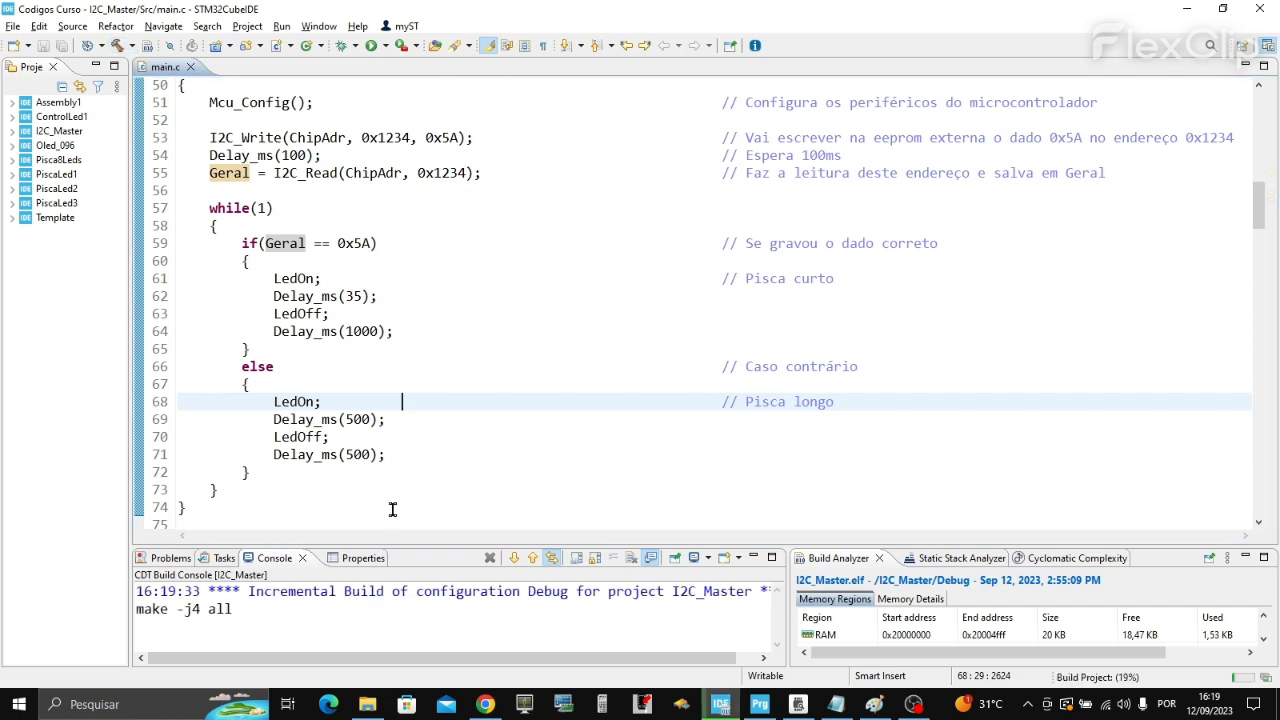
left_click_drag(328, 607, 513, 607)
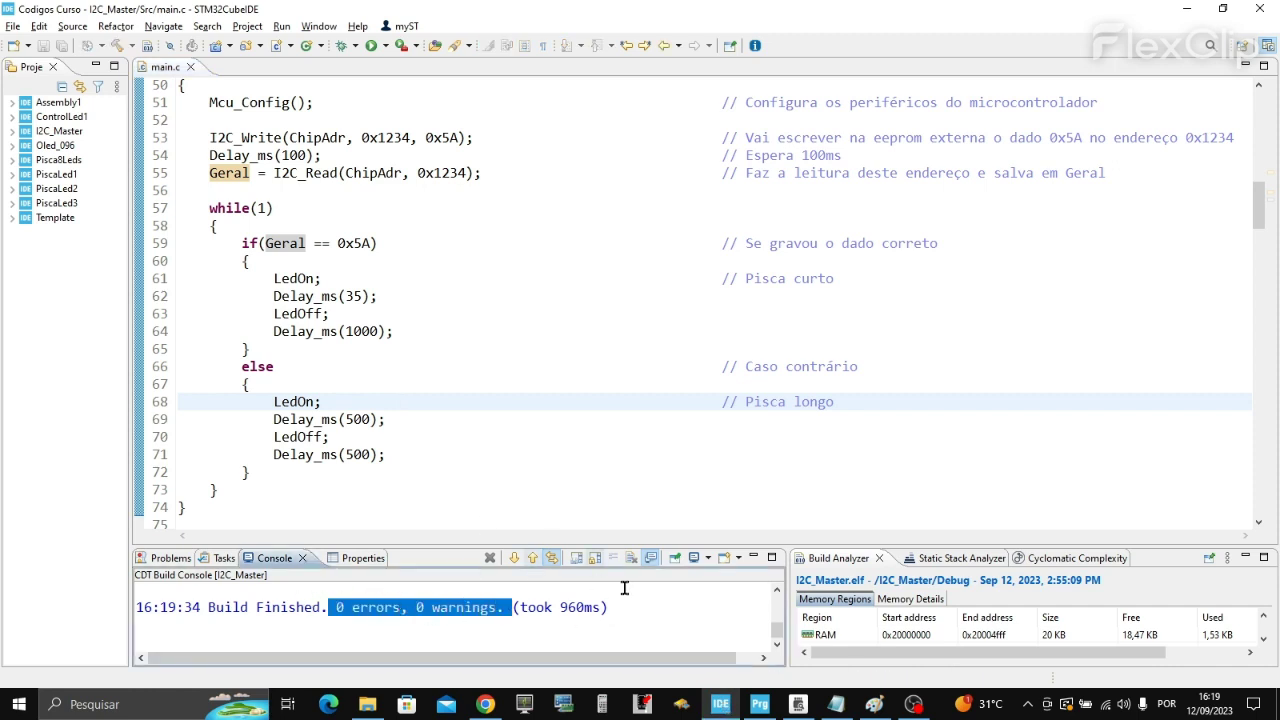
left_click_drag(786, 620, 762, 620)
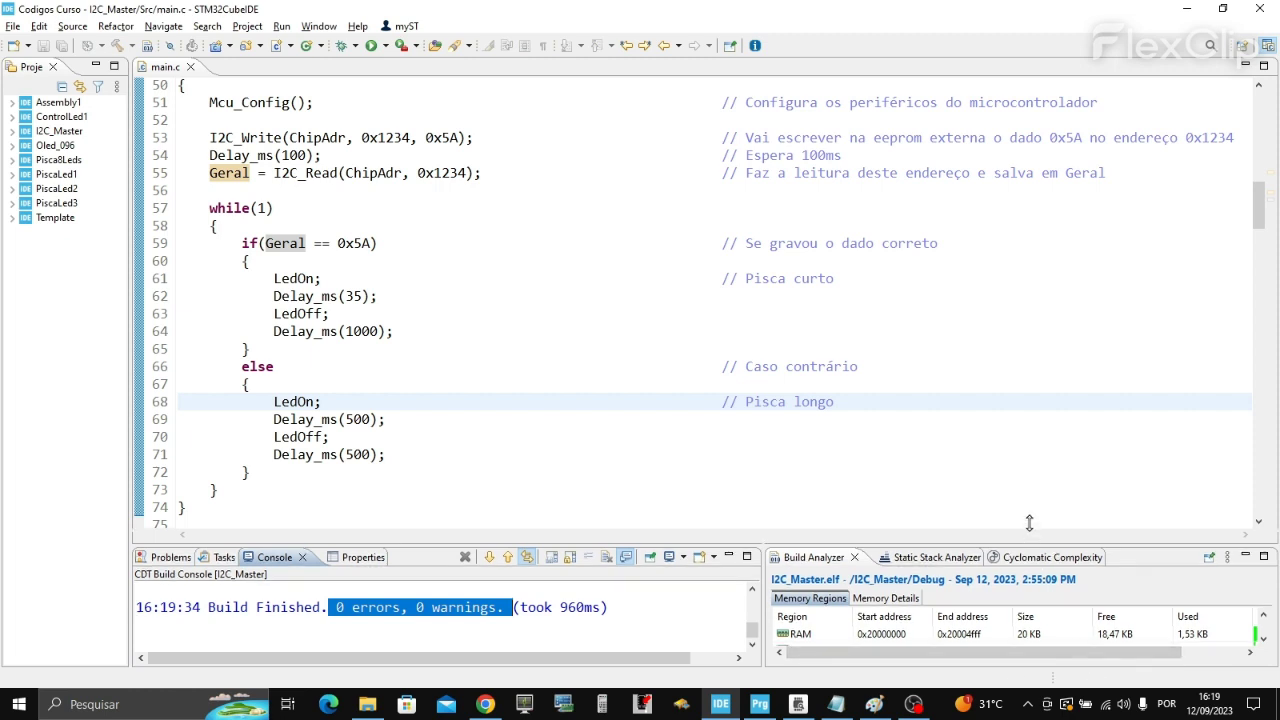
left_click_drag(1031, 545, 1035, 507)
left_click(1066, 658)
left_click_drag(1066, 658, 1116, 658)
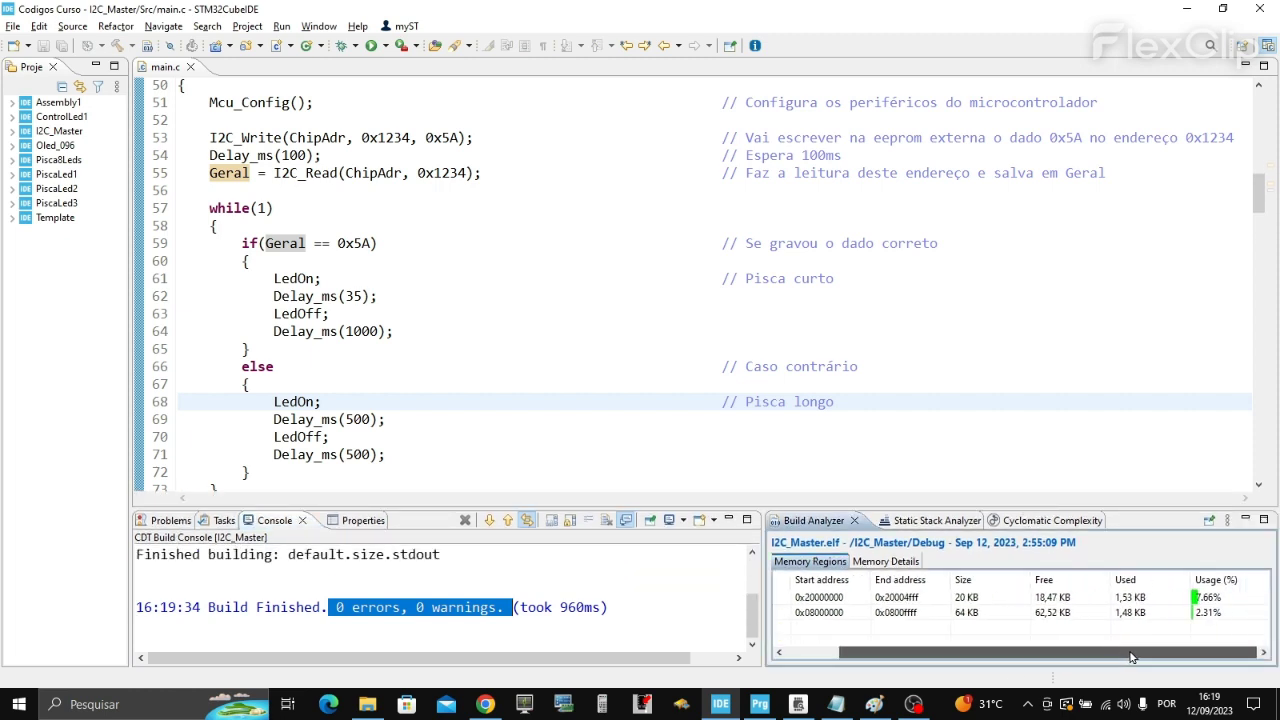
left_click(1215, 614)
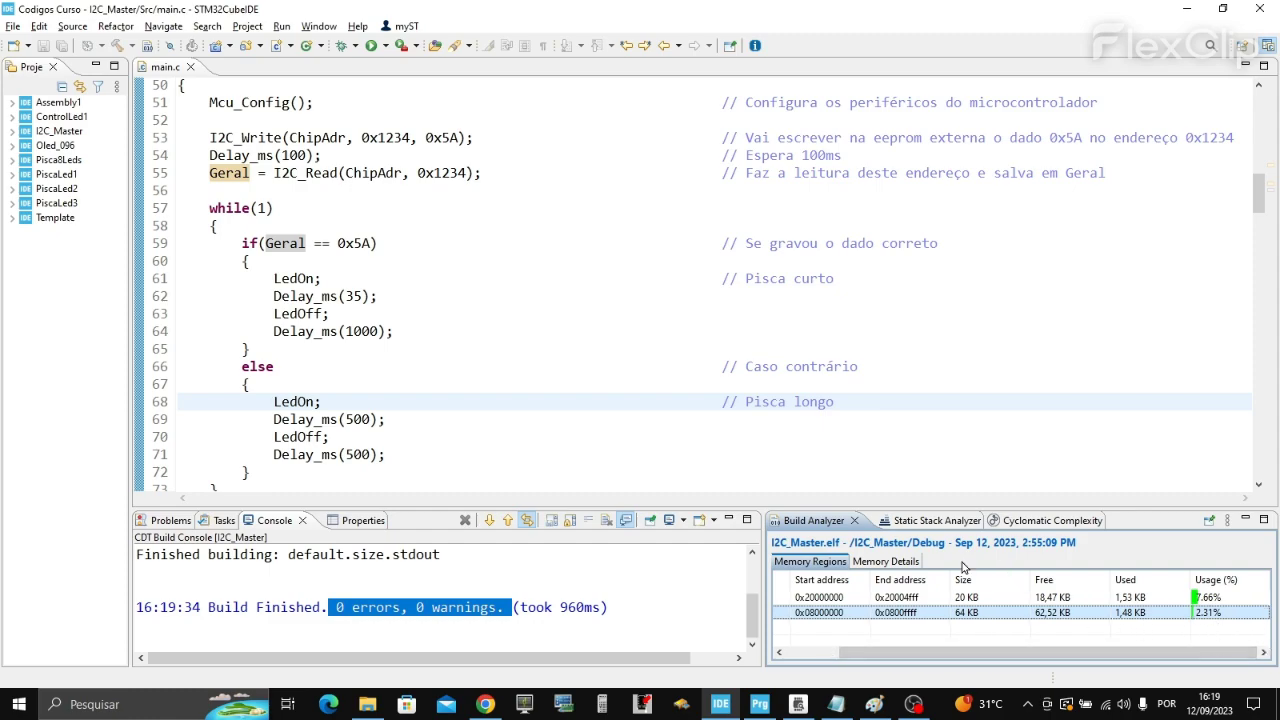
Review the header comments, the LedOn, LedOff and ChipAdr definitions, and the function prototypes at the start of main.c
left_click_drag(1260, 204, 1262, 110)
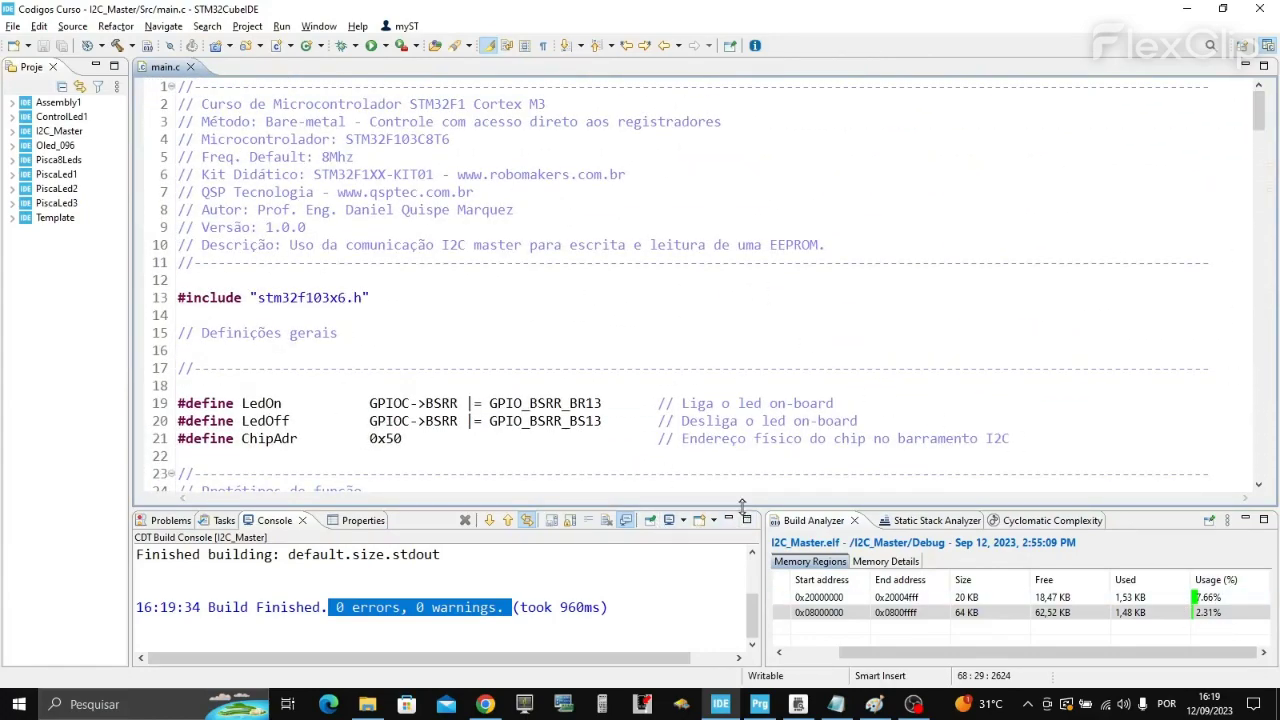
left_click_drag(742, 507, 744, 527)
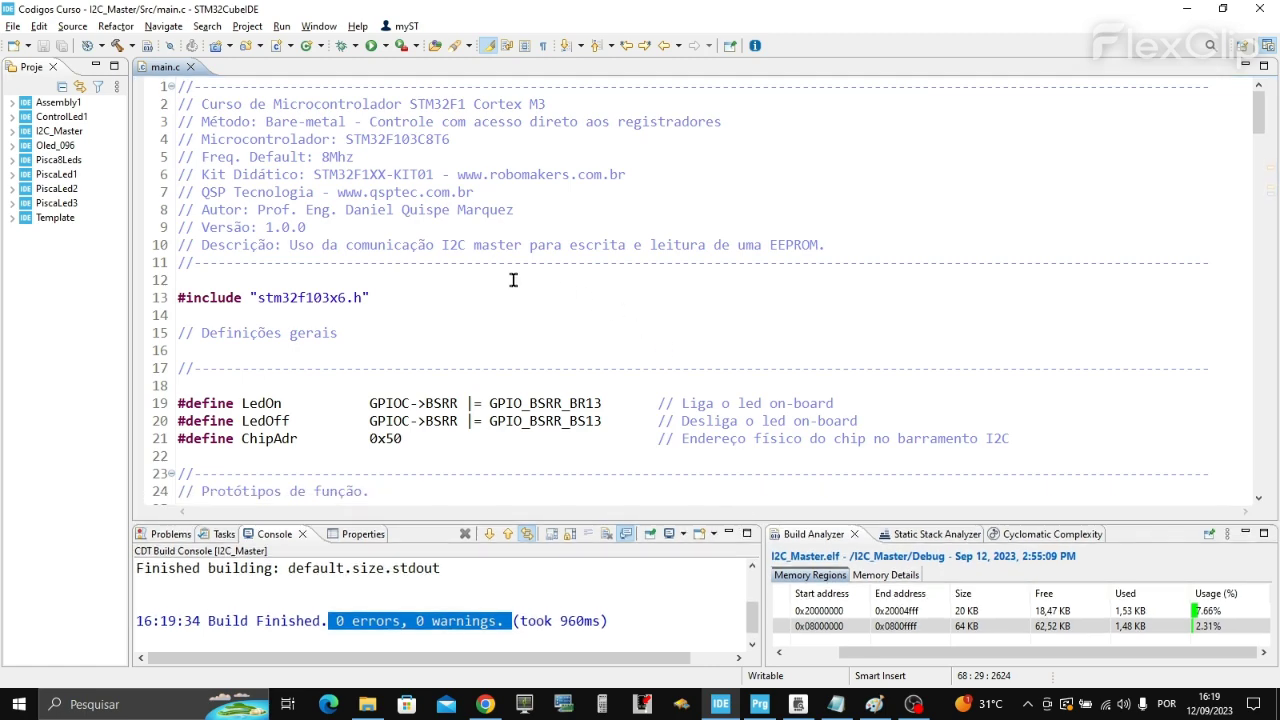
scroll(560, 388, "down", 7)
scroll(560, 384, "up", 3)
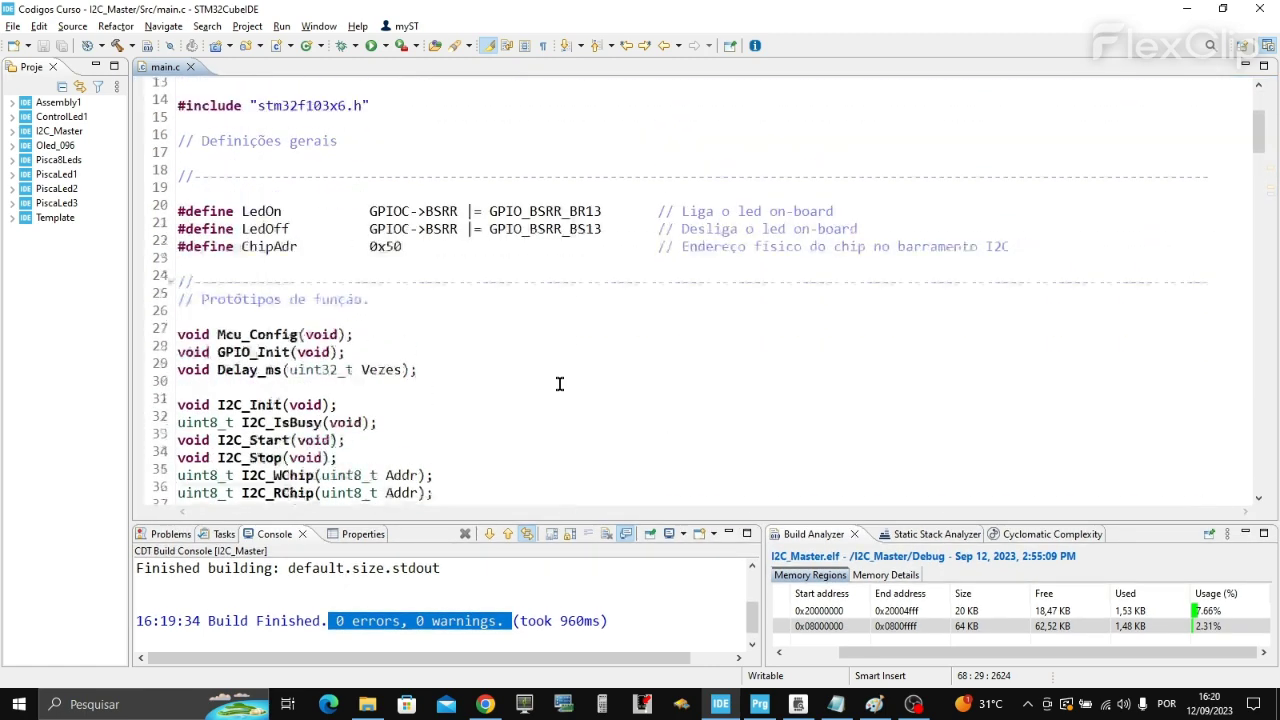
scroll(560, 384, "up", 4)
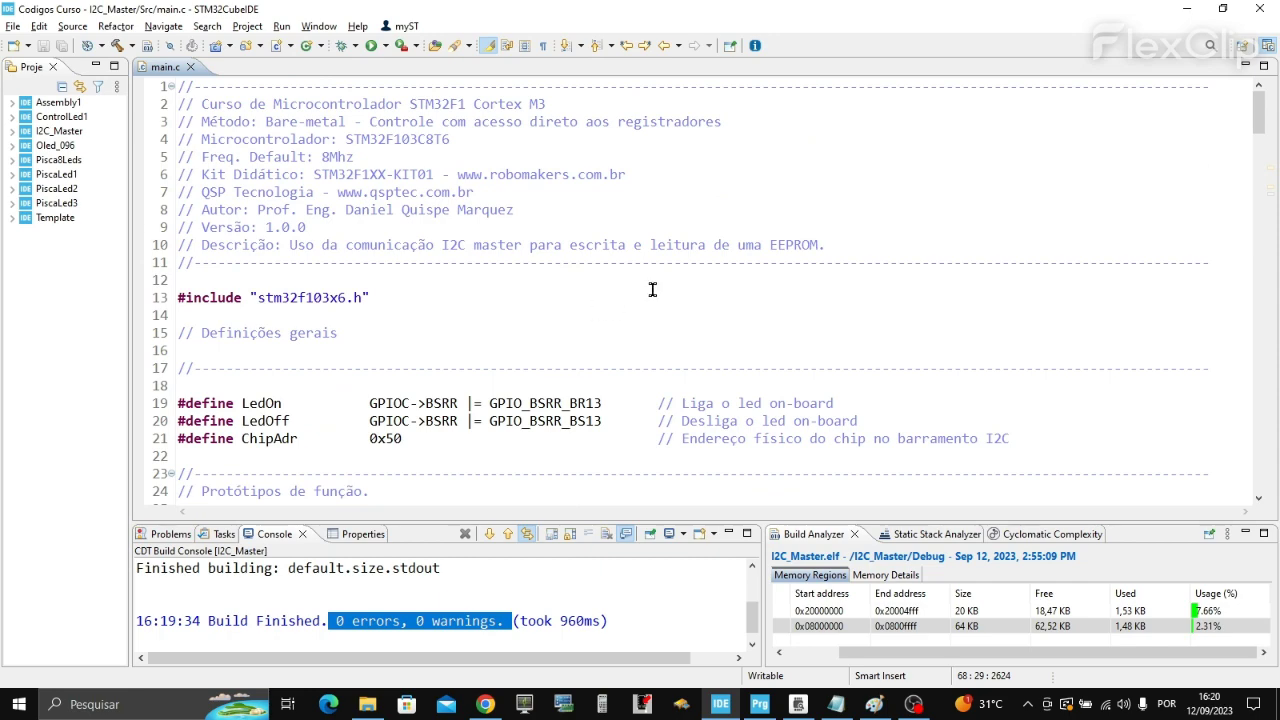
scroll(552, 362, "down", 1)
scroll(552, 362, "up", 1)
scroll(550, 364, "down", 5)
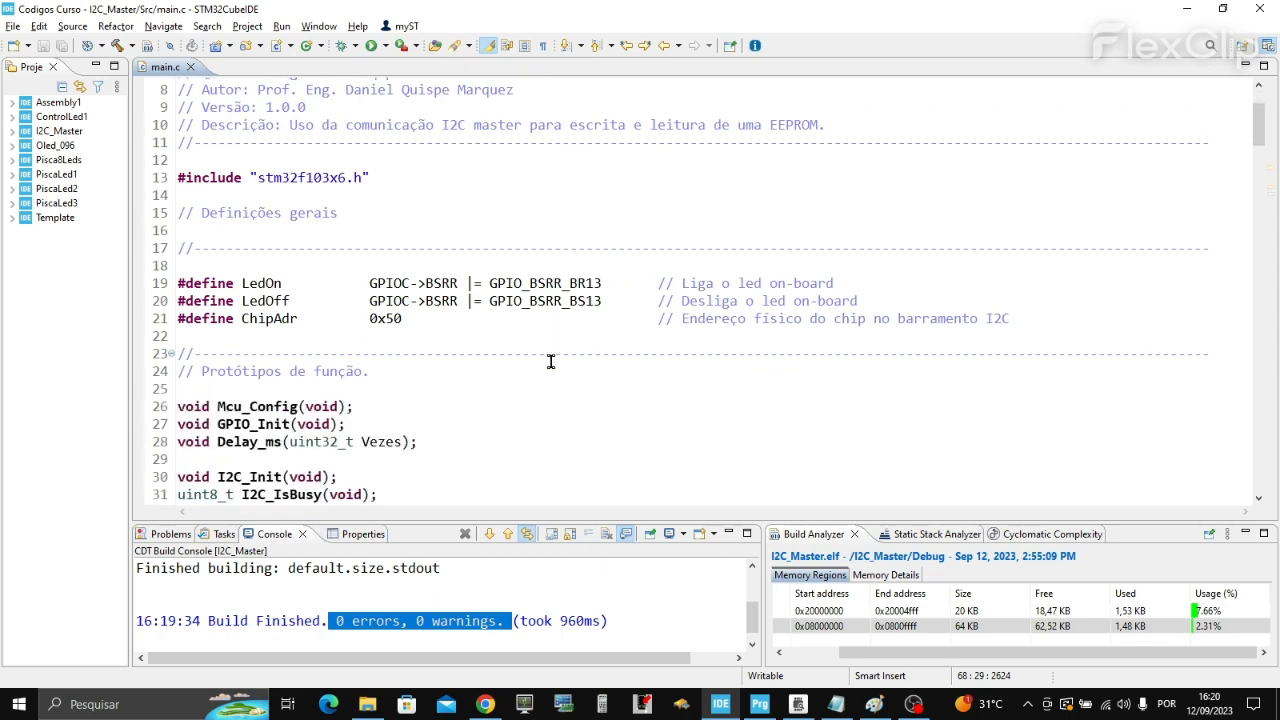
scroll(549, 365, "down", 2)
scroll(549, 366, "up", 7)
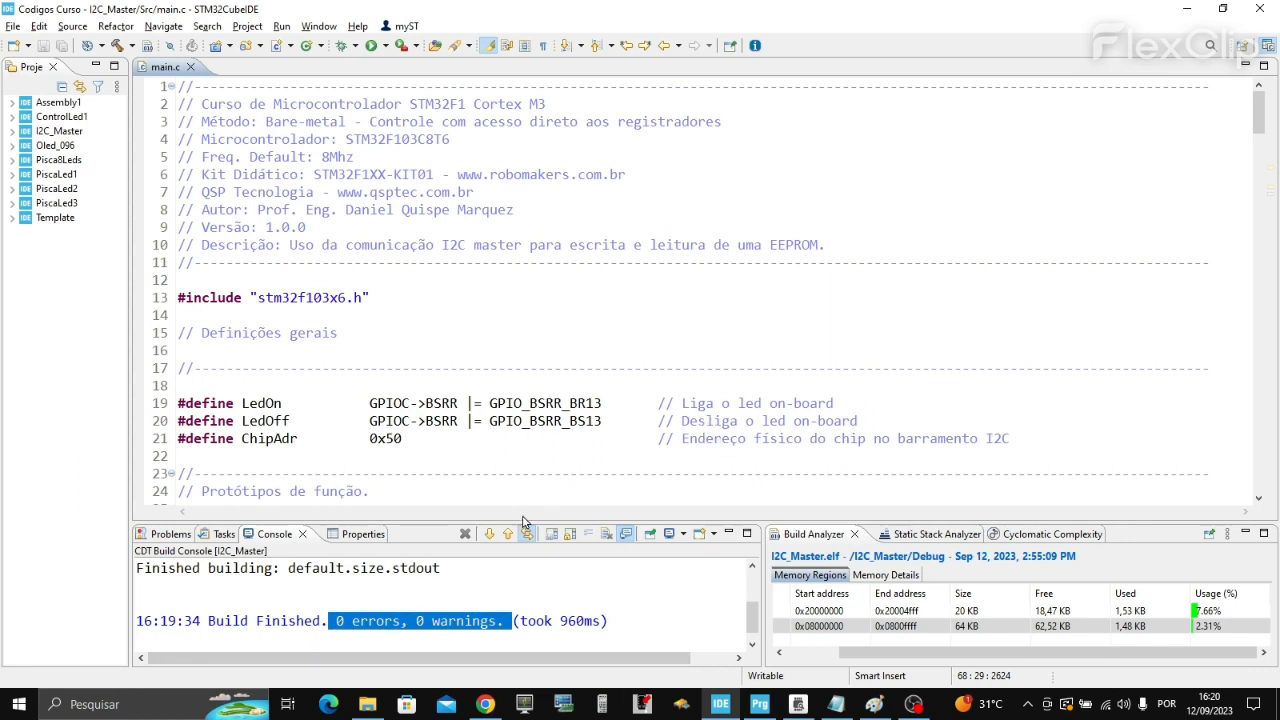
Switch to Saleae Logic and start a new capture of the SDA and SCL signals
left_click(797, 704)
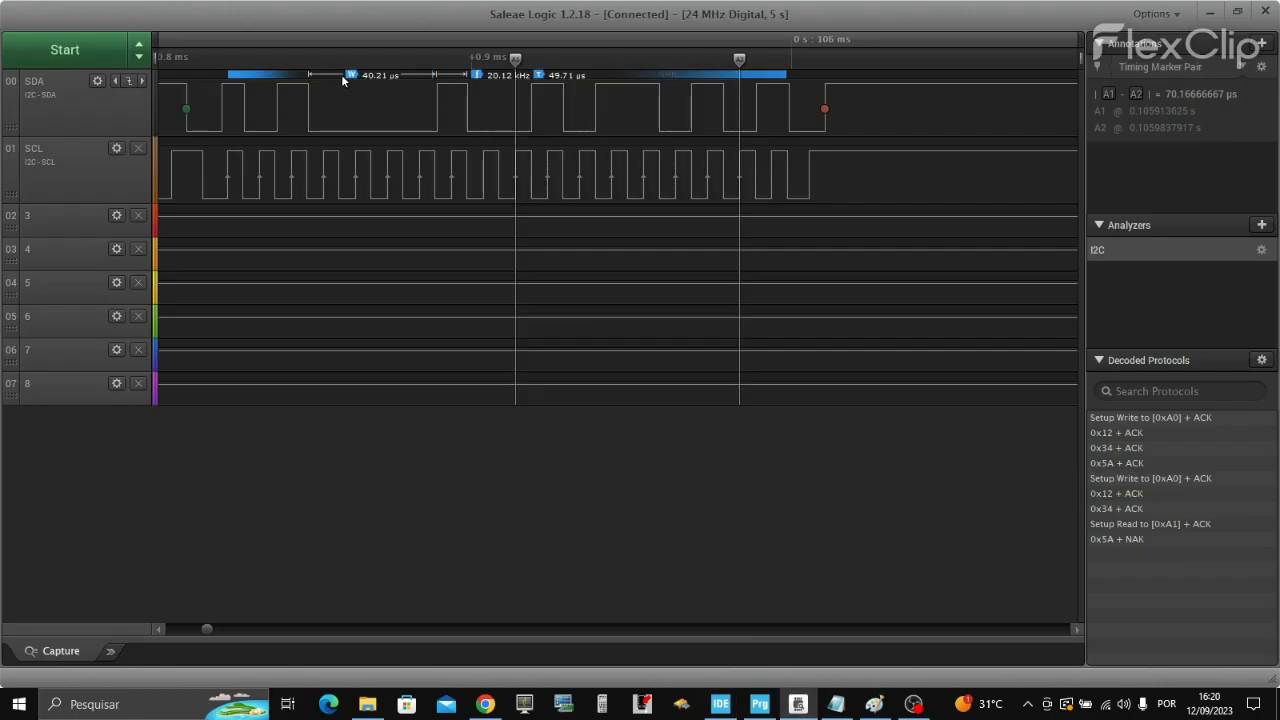
scroll(516, 287, "down", 3)
scroll(516, 287, "down", 3)
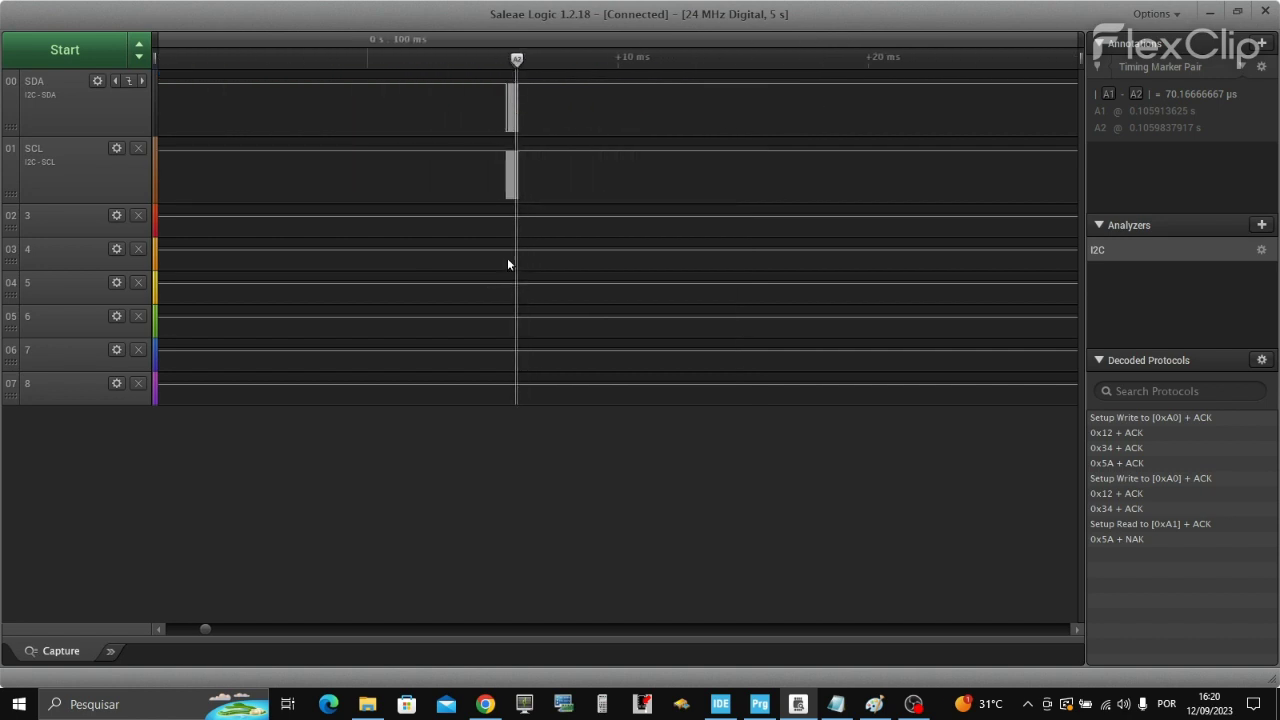
left_click(43, 47)
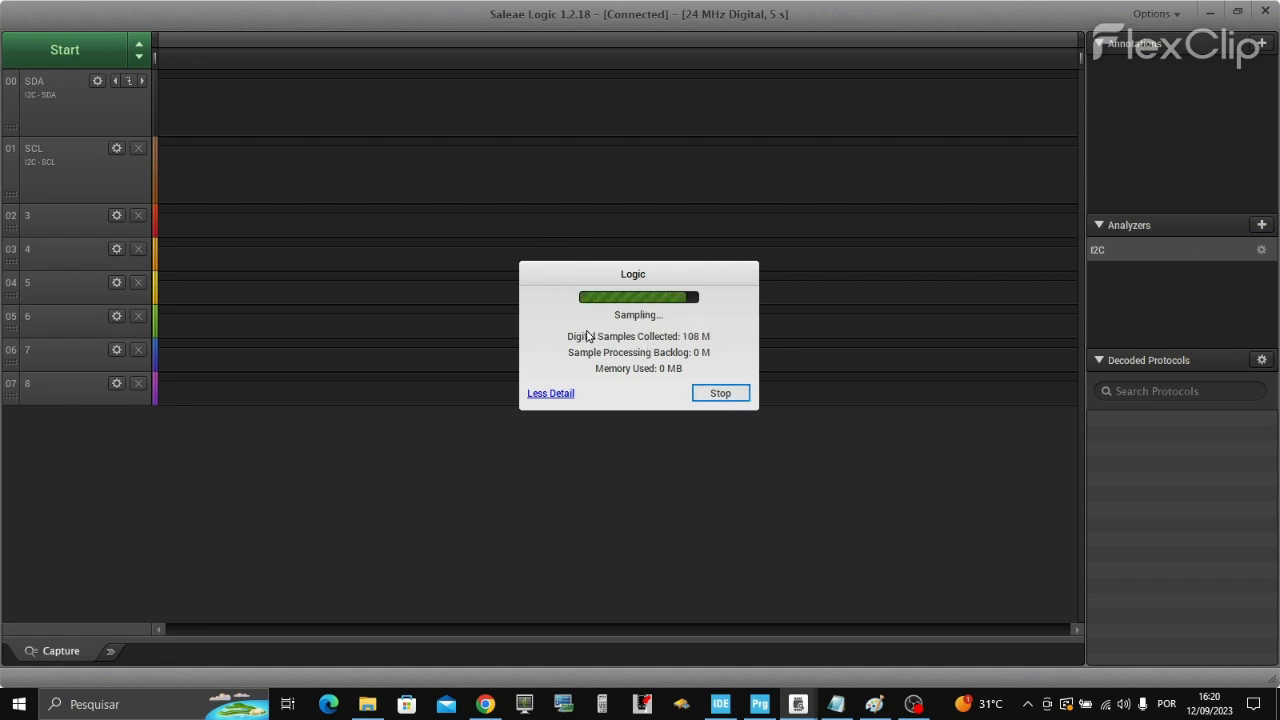
Examine the time interval between the two I2C bursts in the new capture
scroll(617, 165, "down", 10)
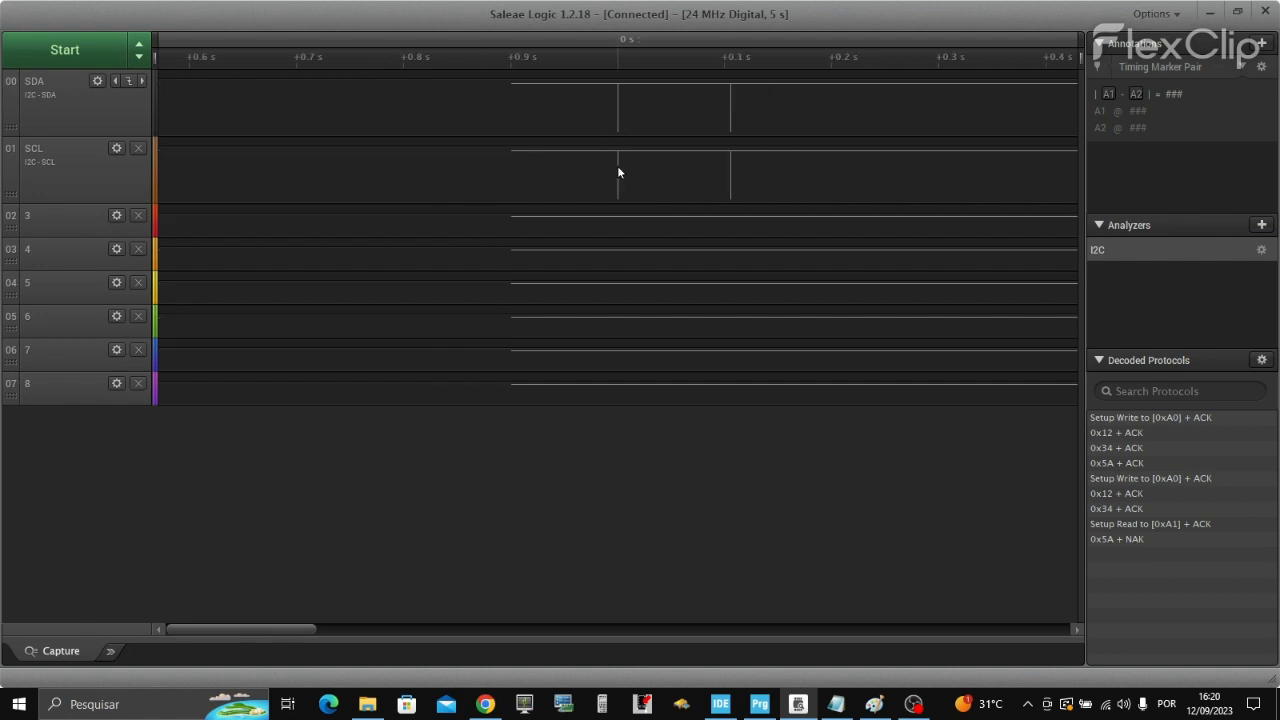
scroll(165, 127, "up", 8)
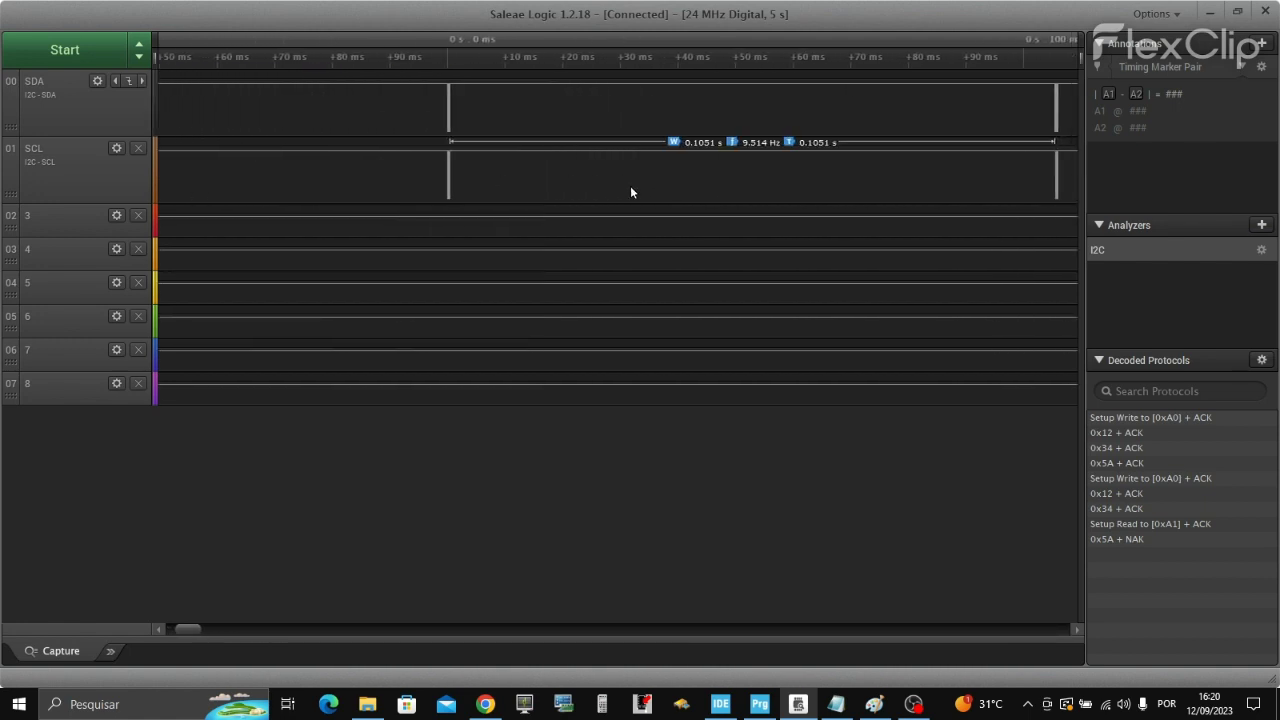
left_click_drag(630, 185, 533, 179)
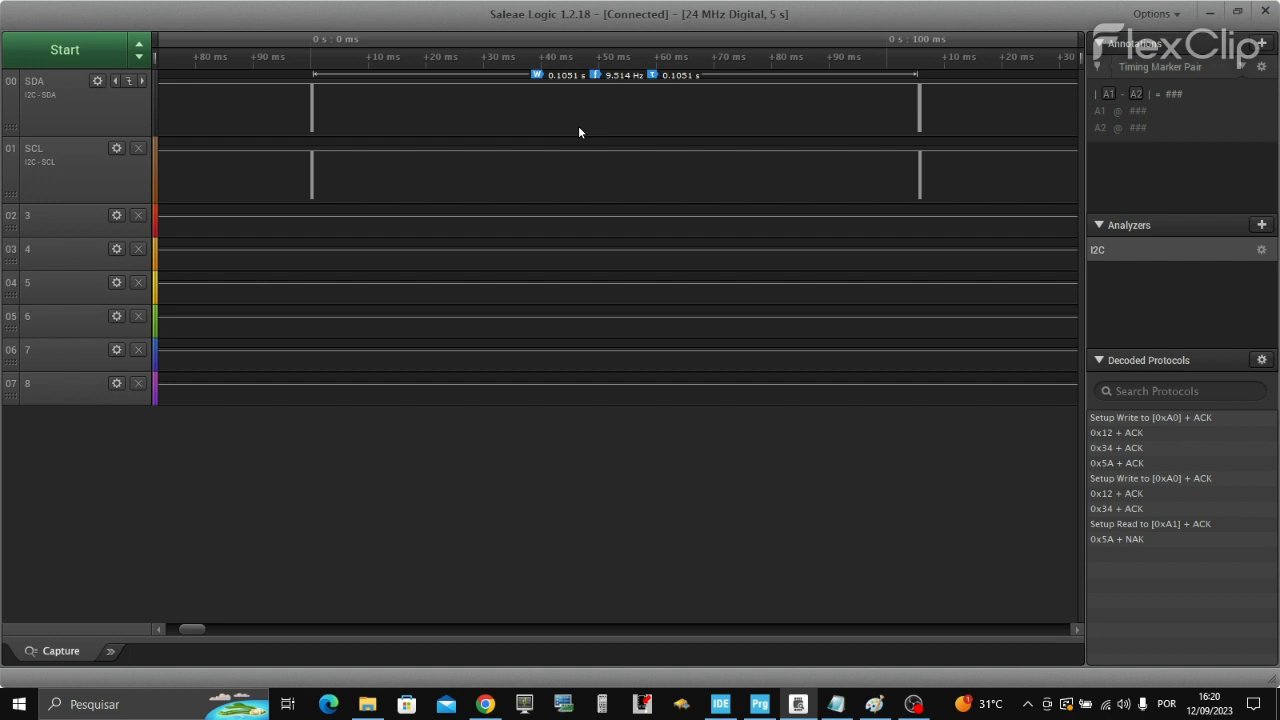
Switch to STM32CubeIDE and highlight the Delay_ms(100) call between the I2C write and read in main()
left_click(720, 704)
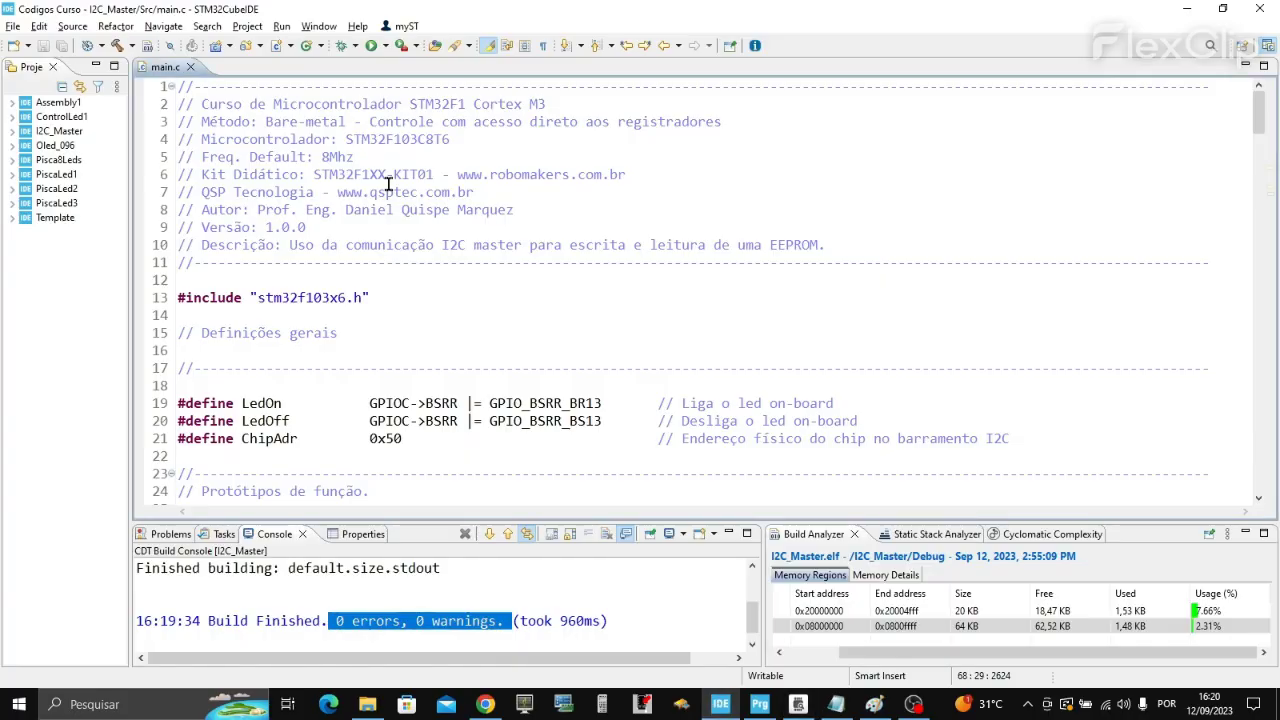
scroll(445, 305, "down", 4)
scroll(447, 309, "down", 10)
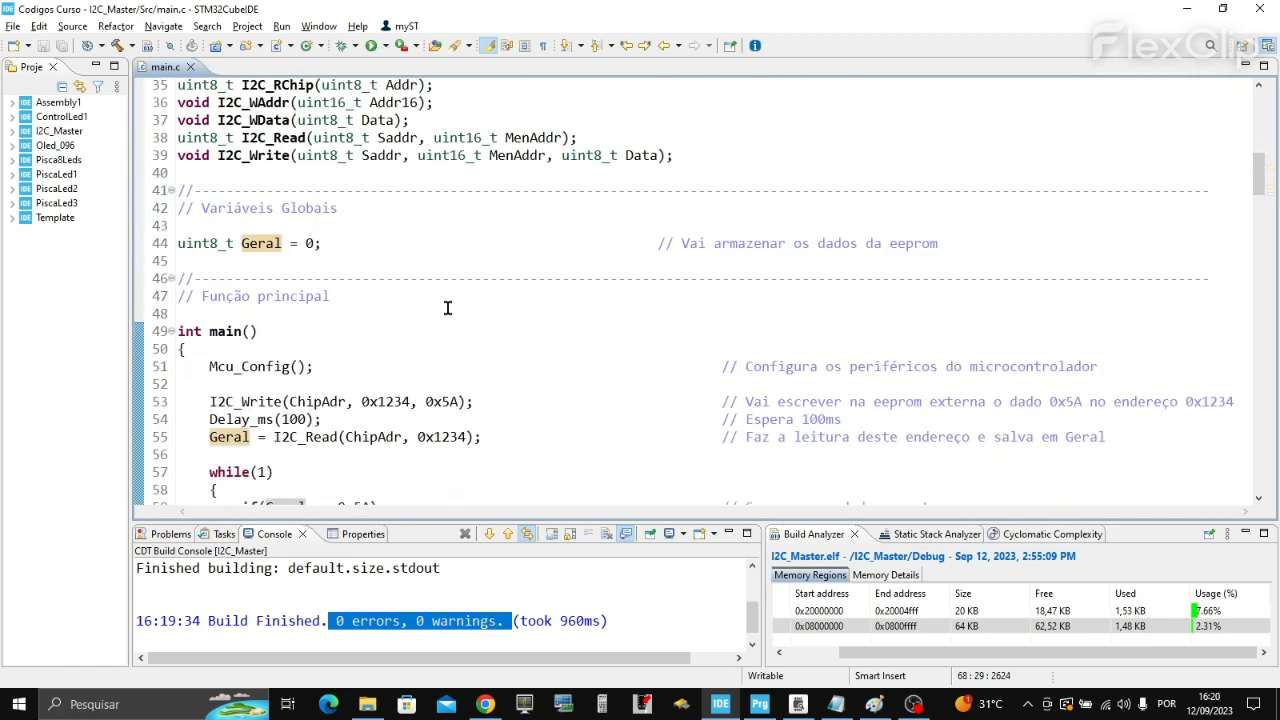
left_click_drag(340, 273, 226, 275)
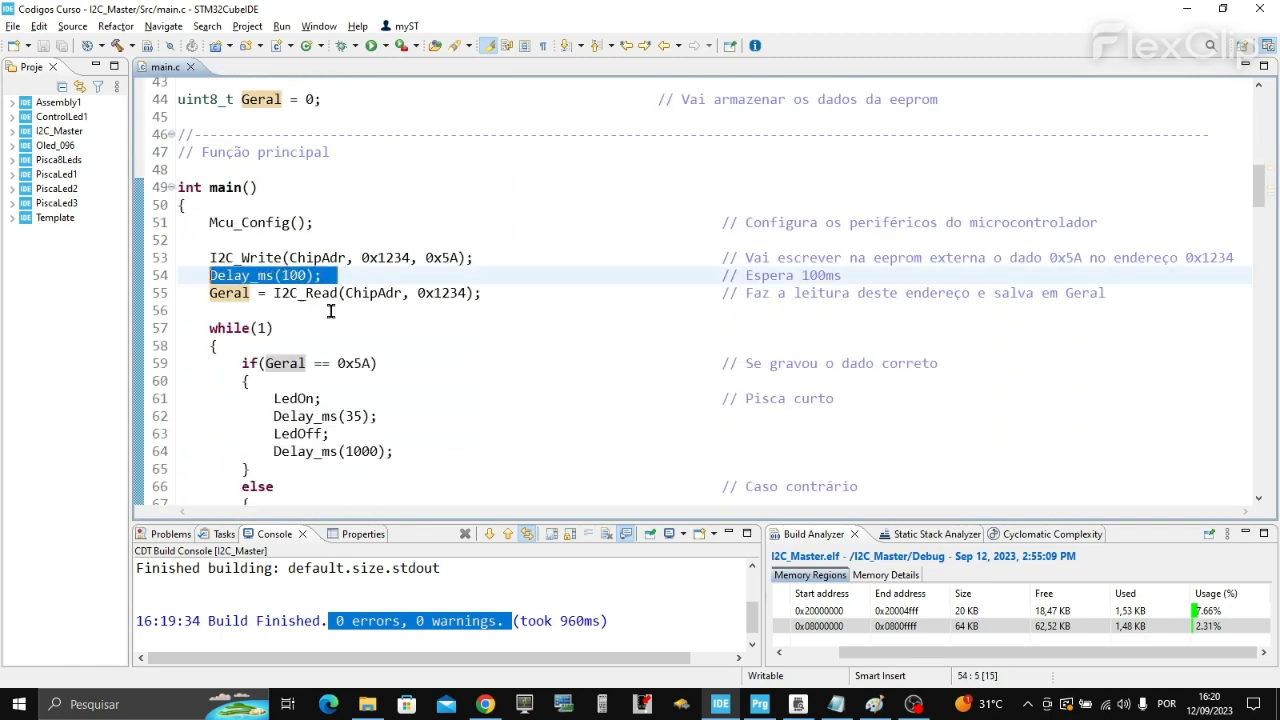
Switch to Saleae Logic and measure the Setup Write byte, with marker A1 on its first SCL rising edge and A2 on its eighth
key("alt+Tab")
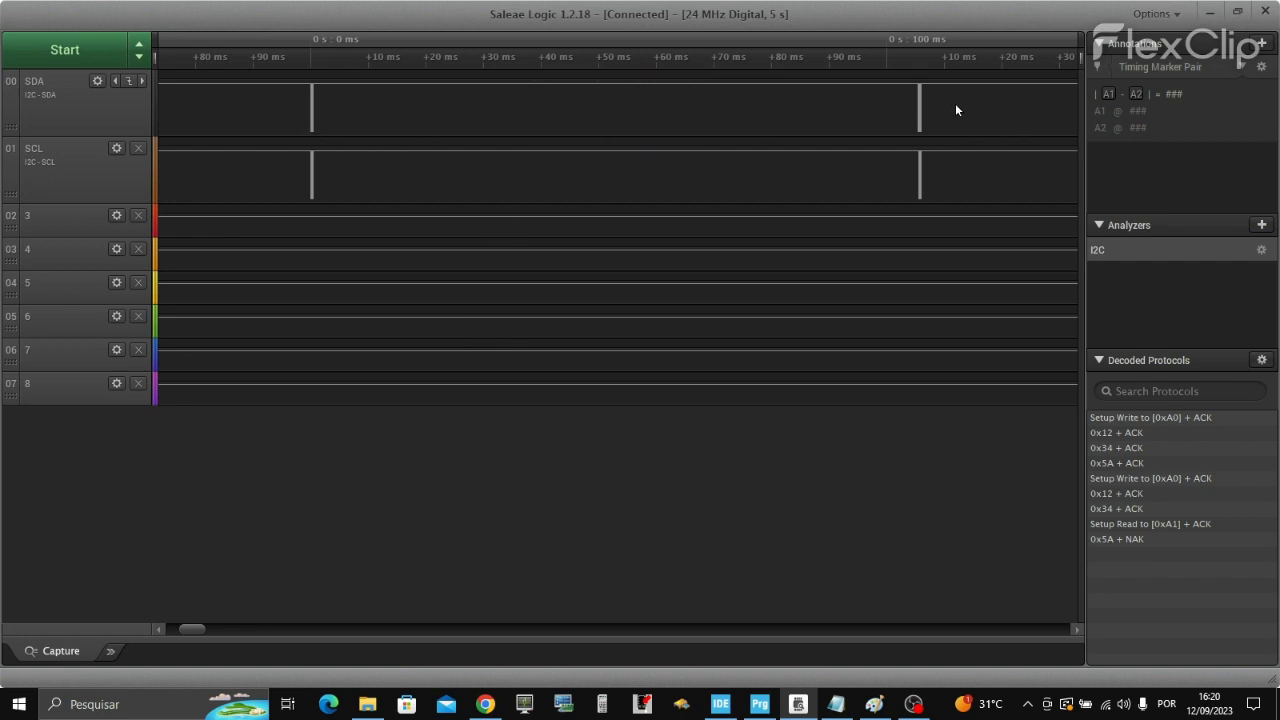
scroll(291, 117, "up", 8)
scroll(630, 125, "up", 5)
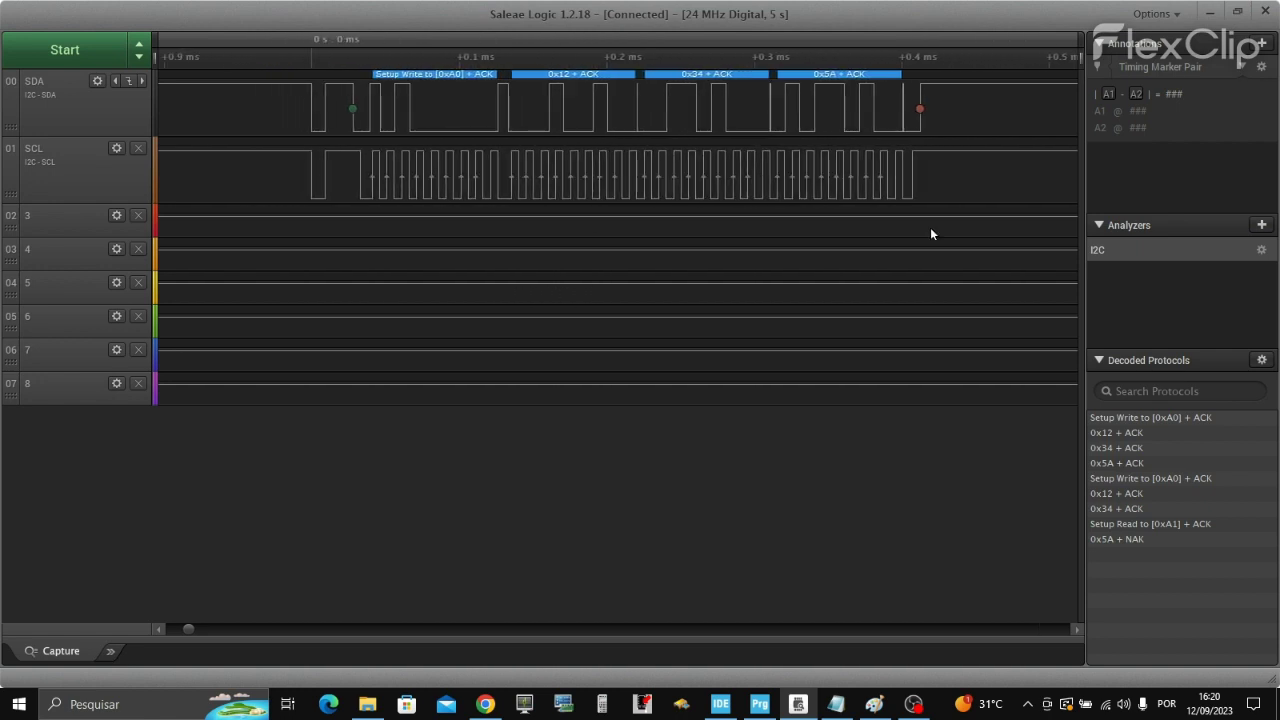
left_click(1108, 93)
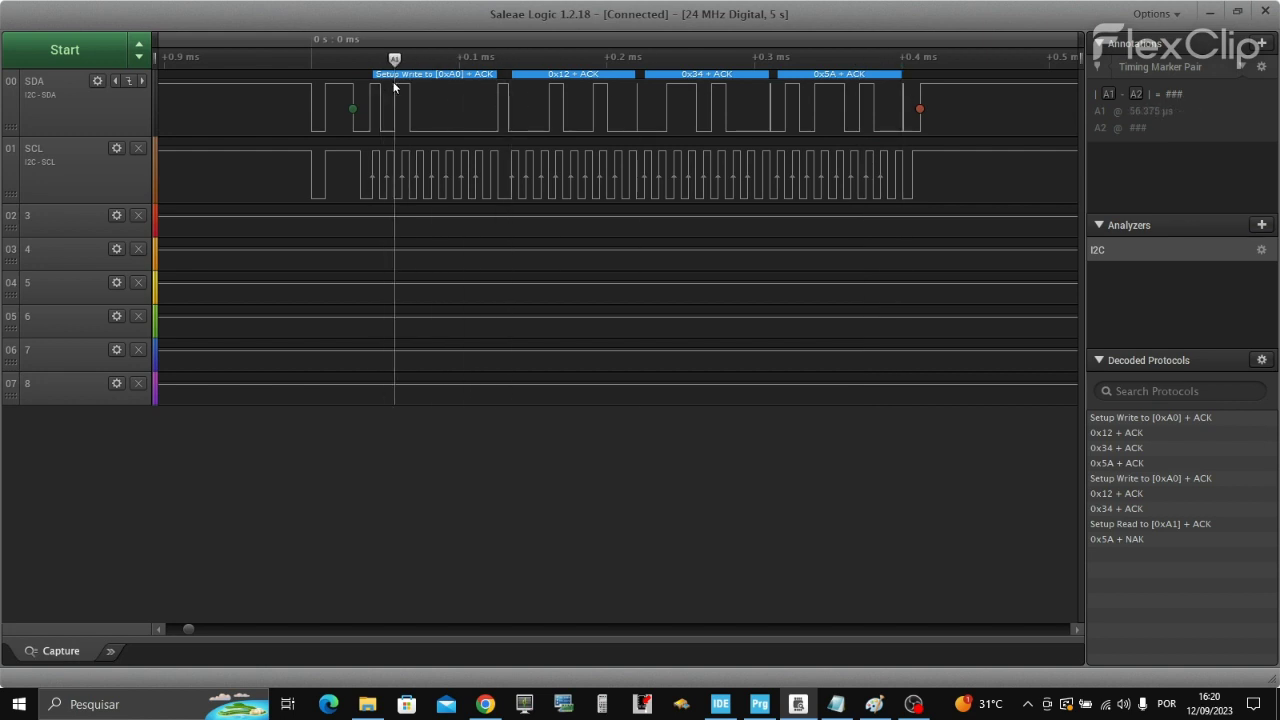
left_click(370, 168)
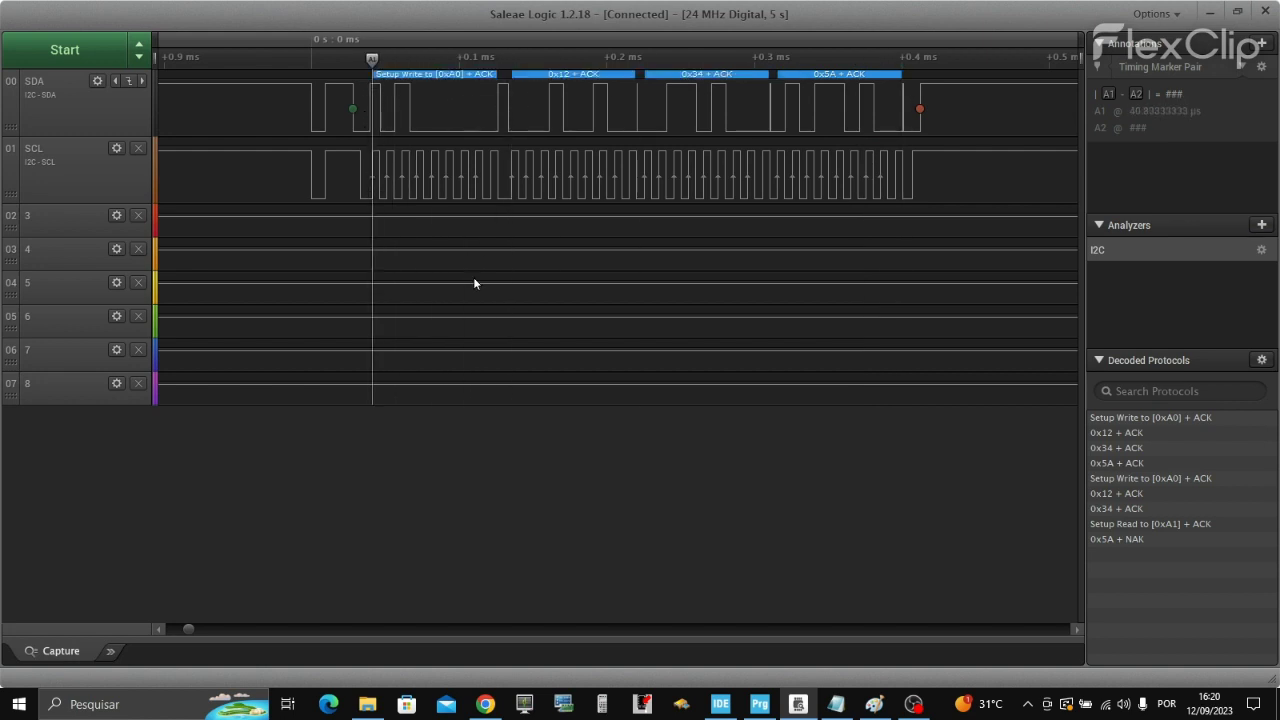
left_click(1133, 94)
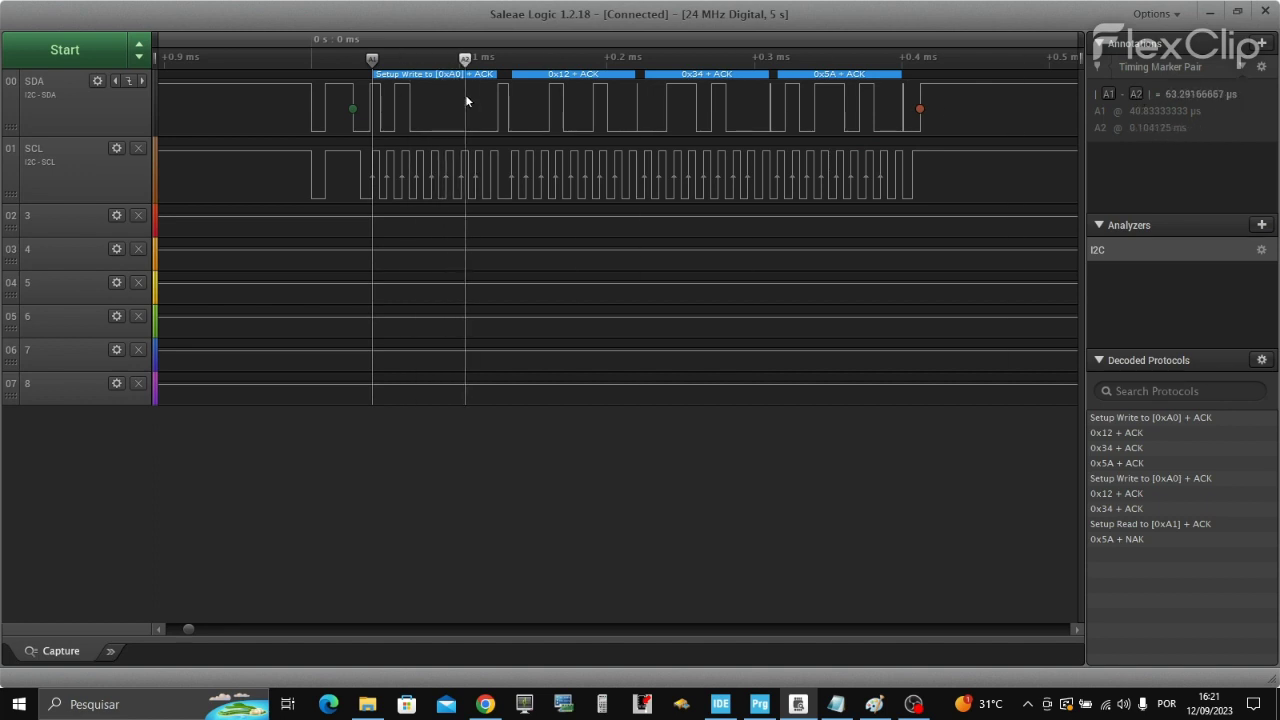
scroll(433, 96, "up", 3)
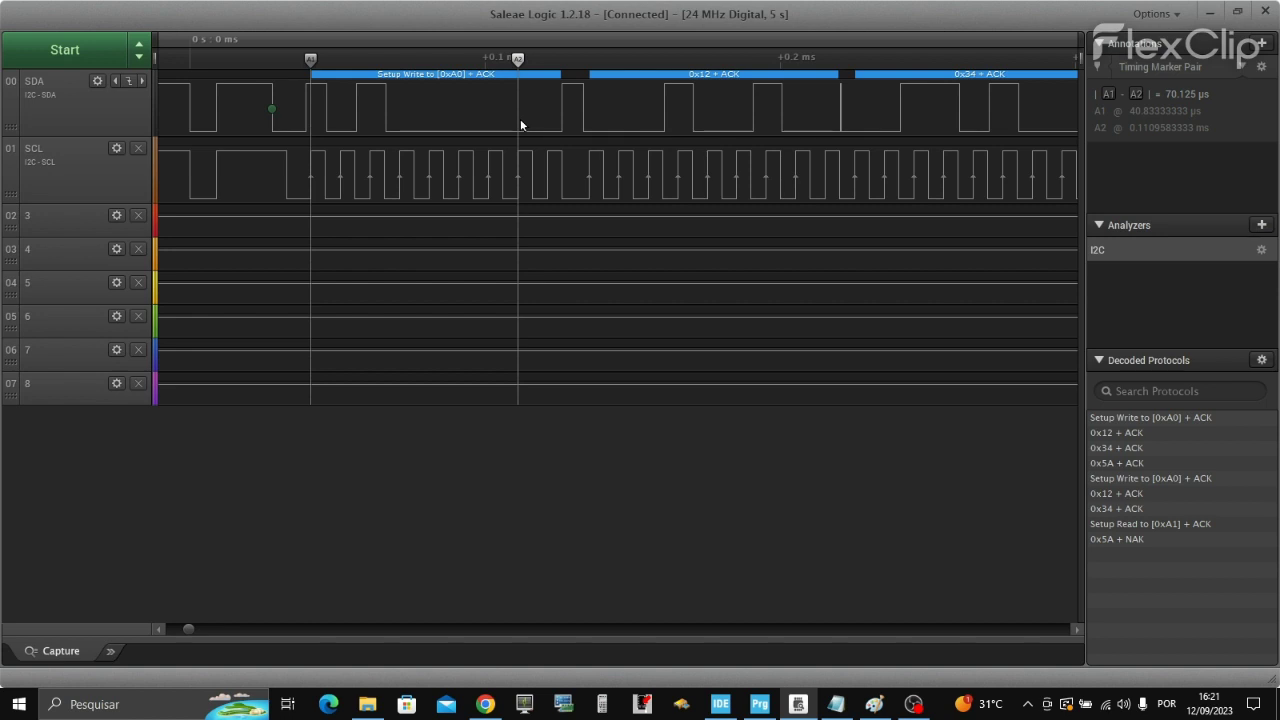
Measure the 0x12 address byte, with marker A1 on its first SCL rising edge and A2 on its eighth
scroll(567, 256, "right", 5)
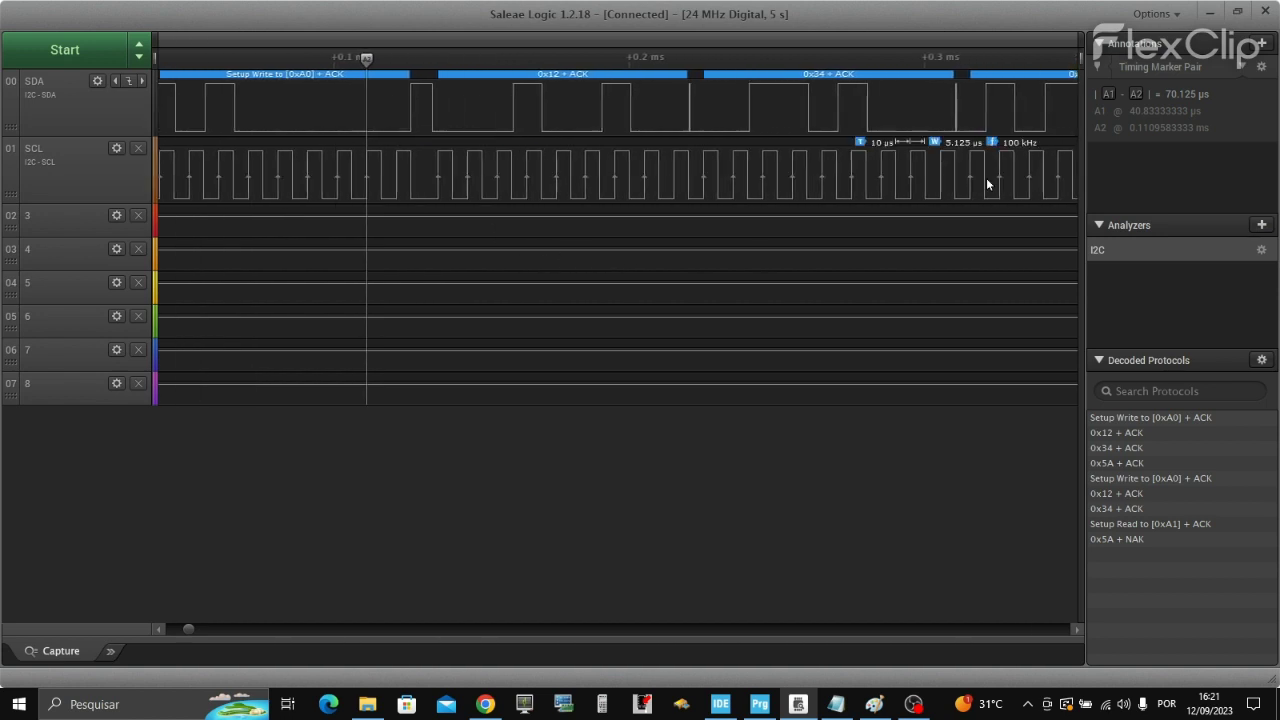
scroll(490, 290, "left", 1)
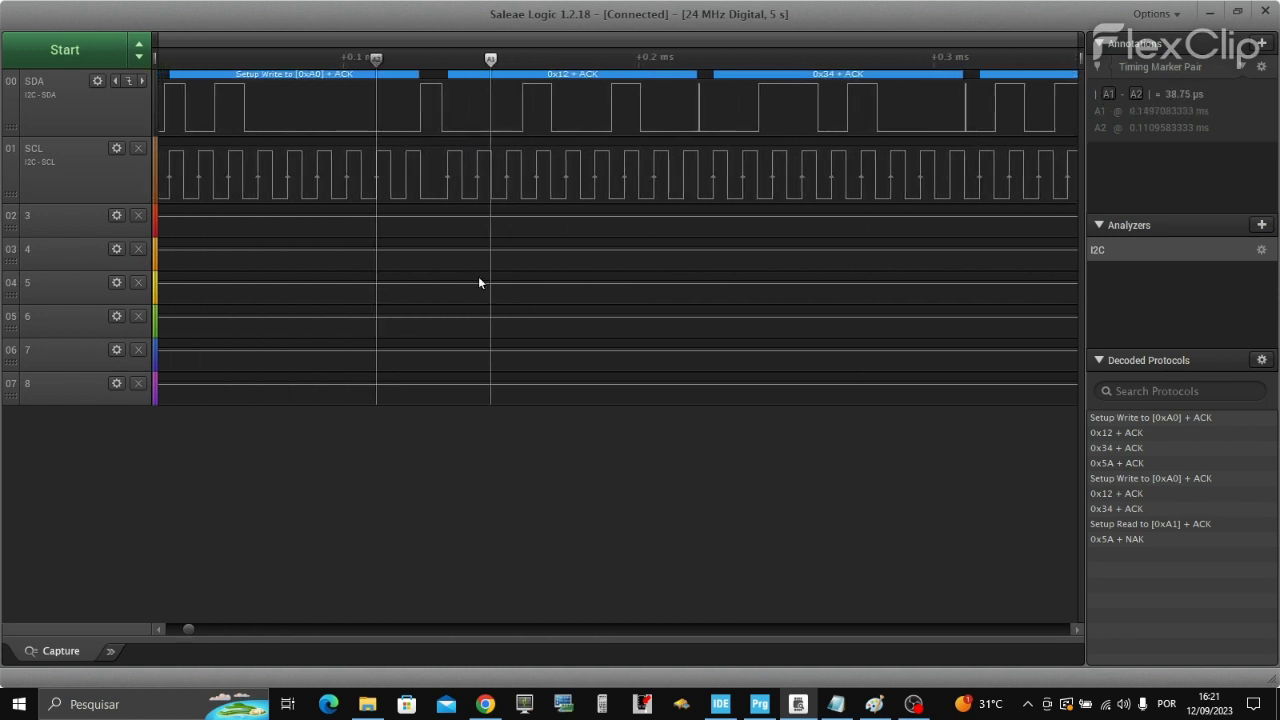
left_click(440, 193)
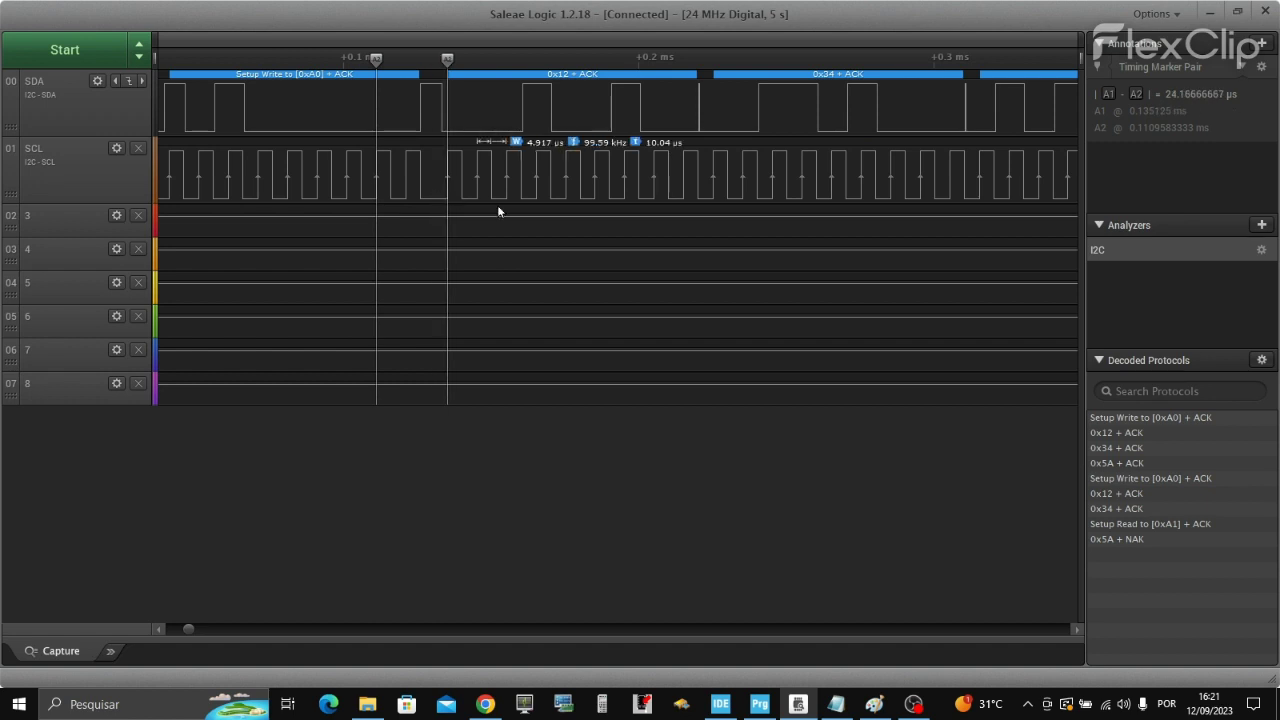
left_click(1137, 94)
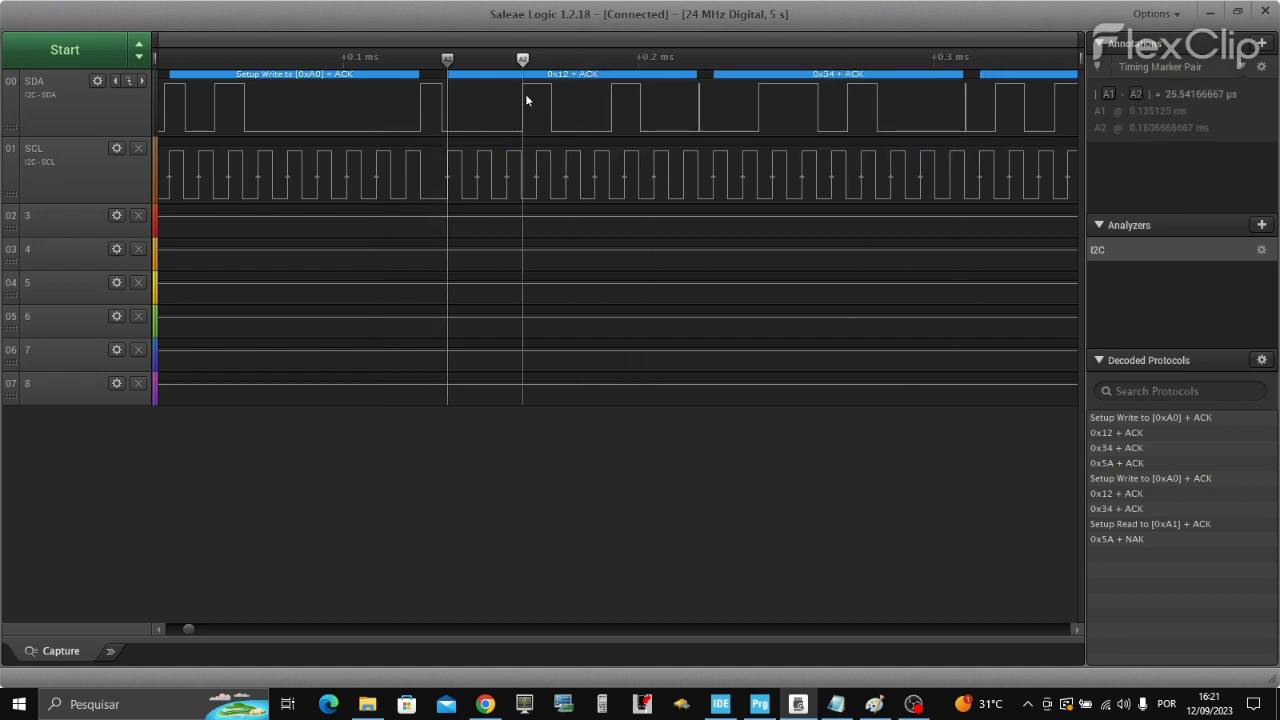
left_click(641, 157)
left_click(652, 178)
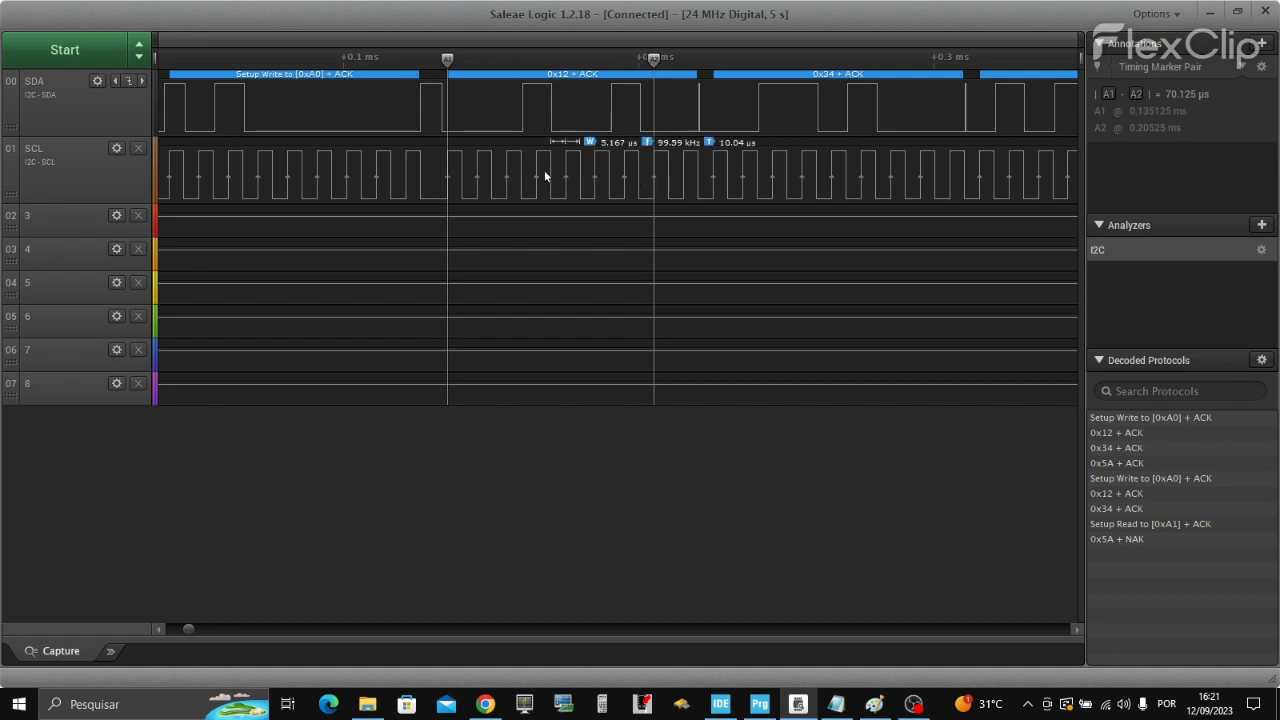
Measure the 0x34 address byte, with marker A1 on its first SCL rising edge and A2 on its eighth
left_click_drag(849, 279, 644, 298)
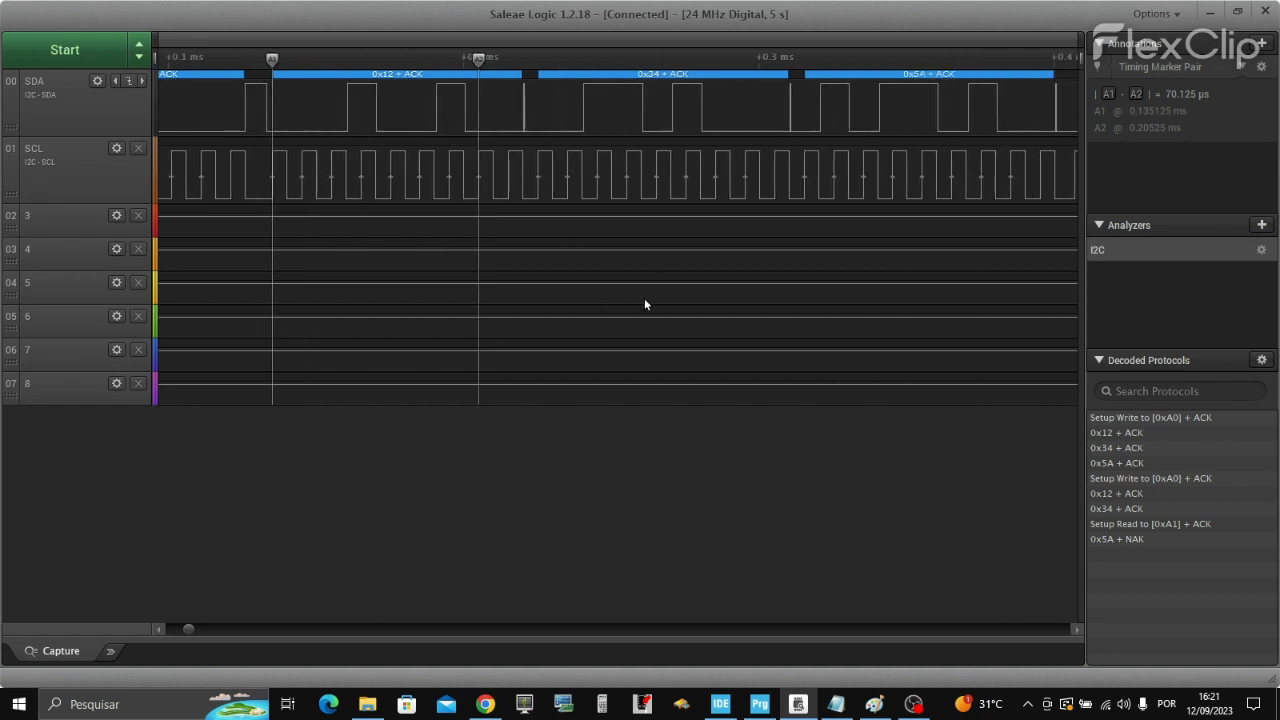
left_click(1108, 94)
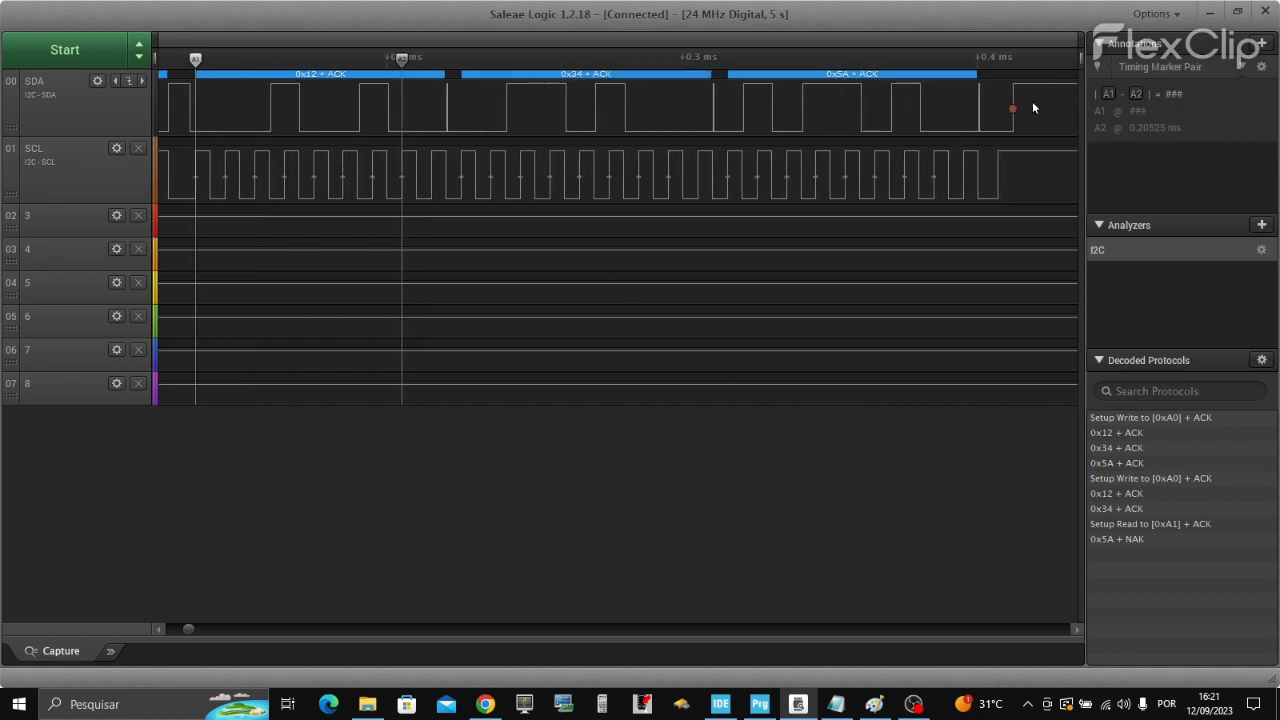
left_click(460, 179)
left_click(1136, 94)
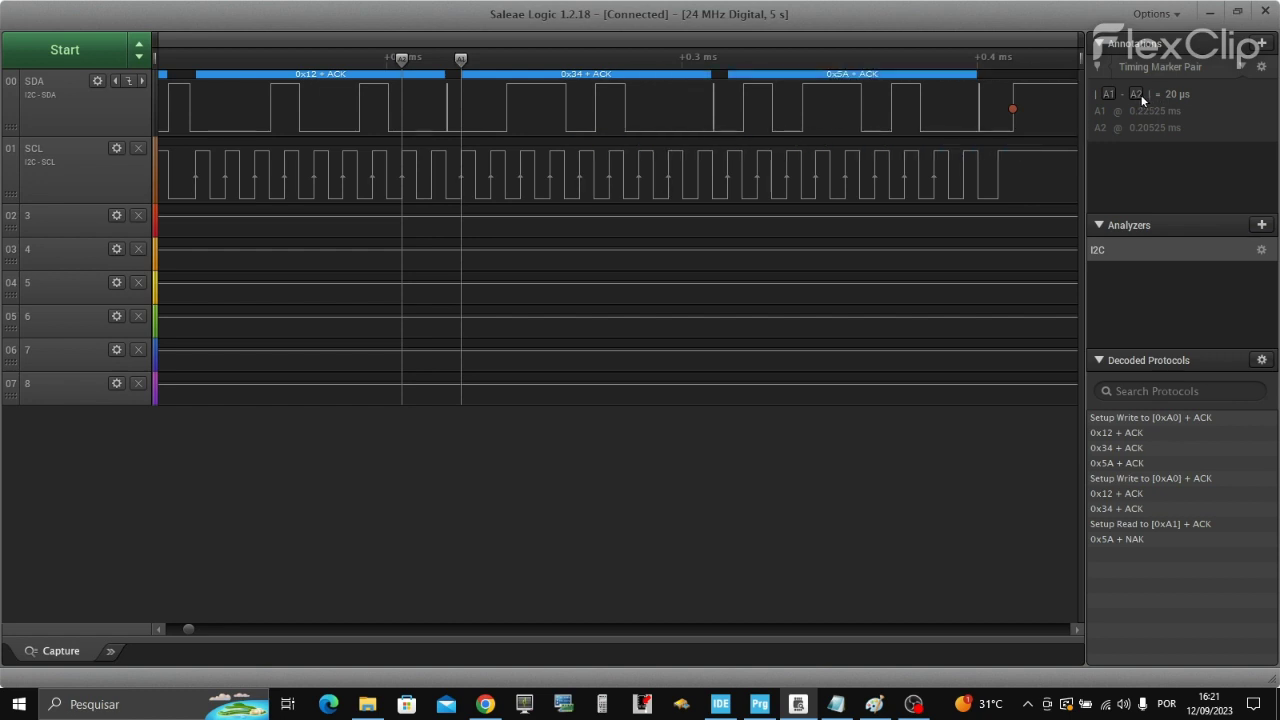
left_click(889, 160)
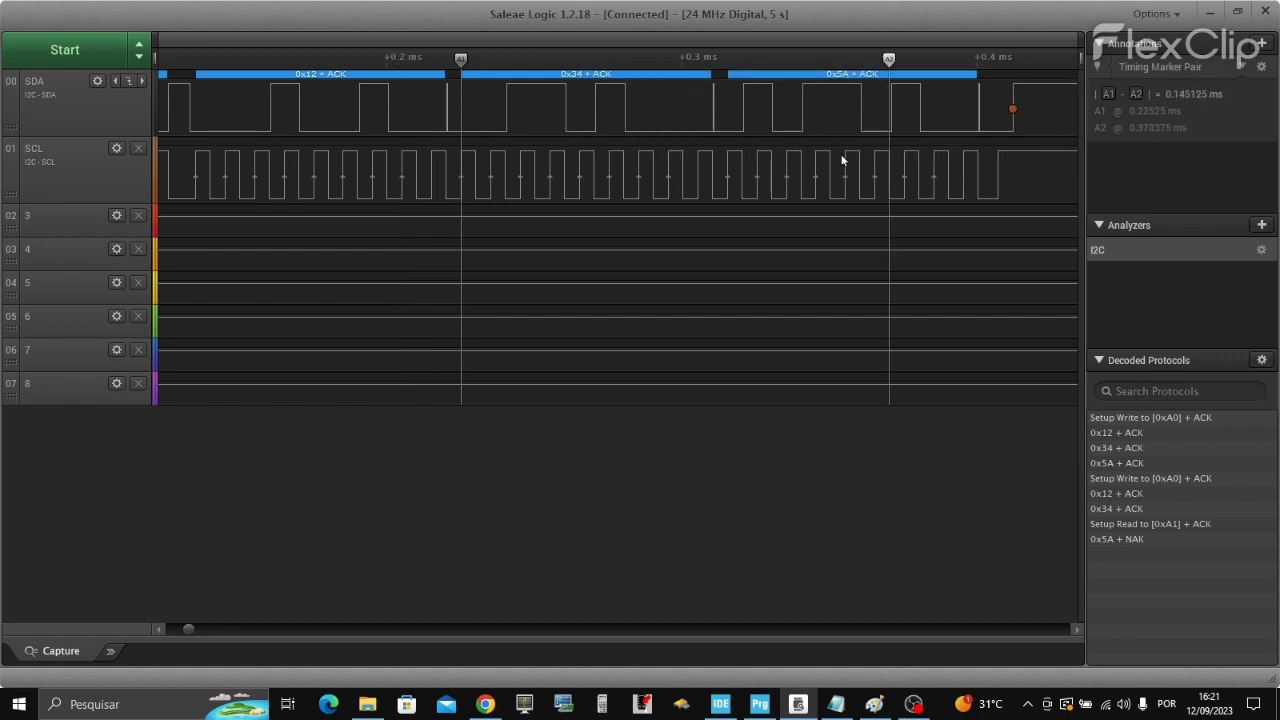
left_click(666, 186)
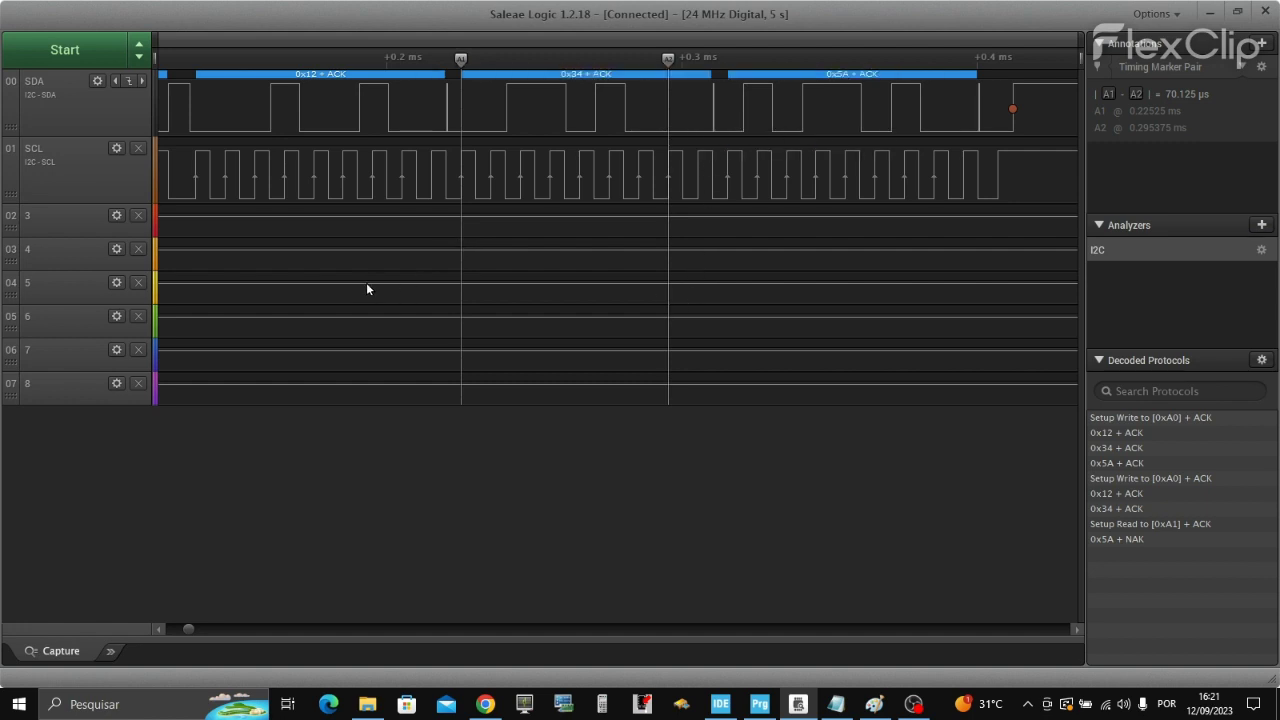
Mark the acknowledge bit of the Setup Write byte by moving marker A2 to its ninth SCL rising edge
left_click_drag(366, 285, 586, 296)
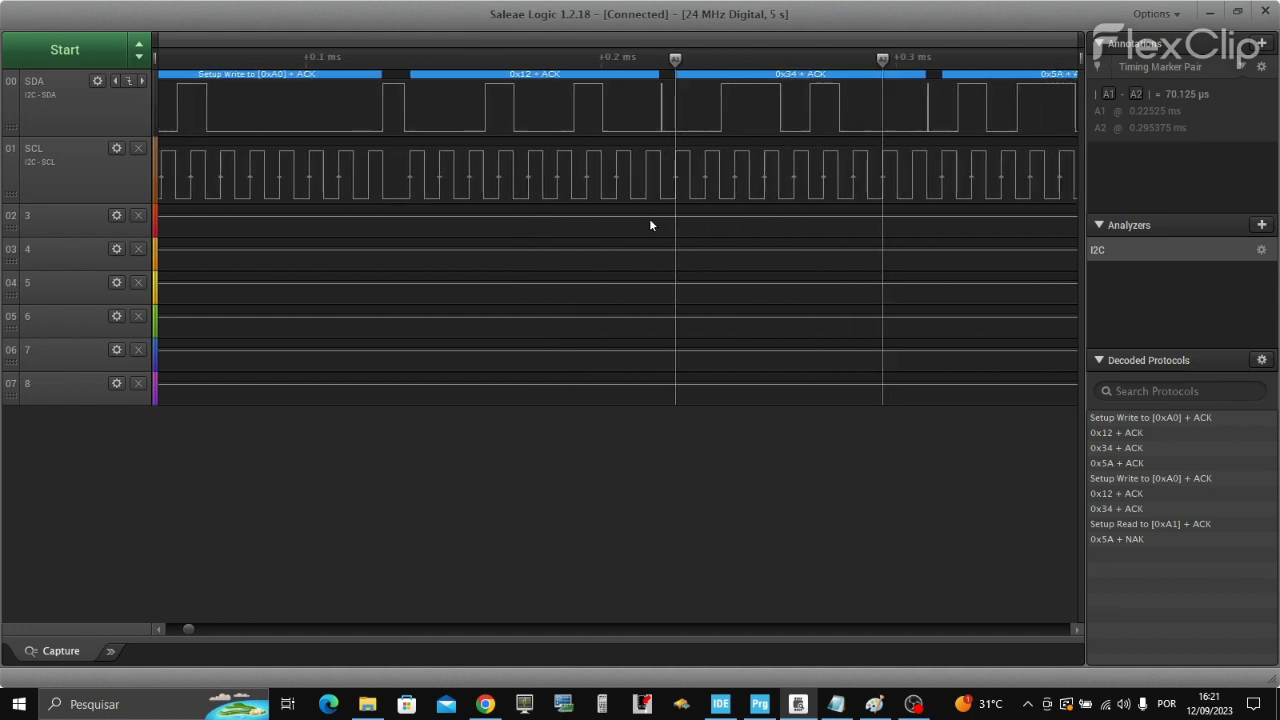
left_click_drag(651, 223, 766, 223)
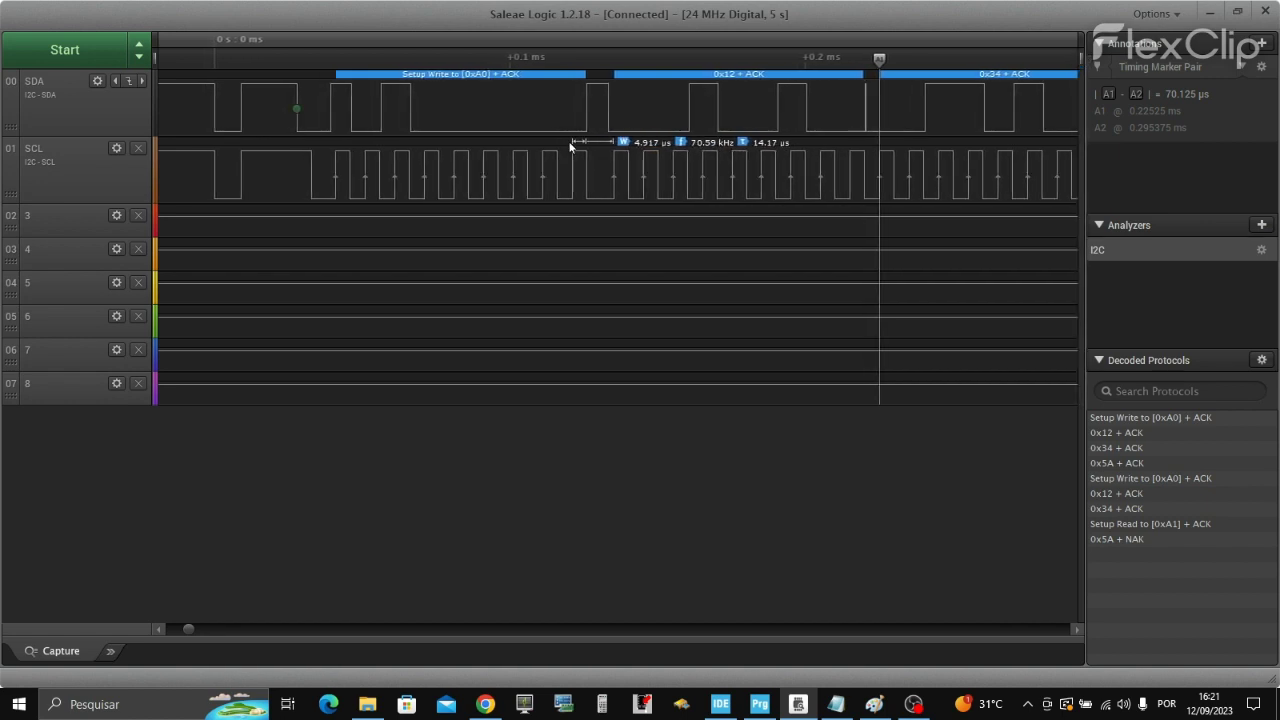
left_click(1136, 94)
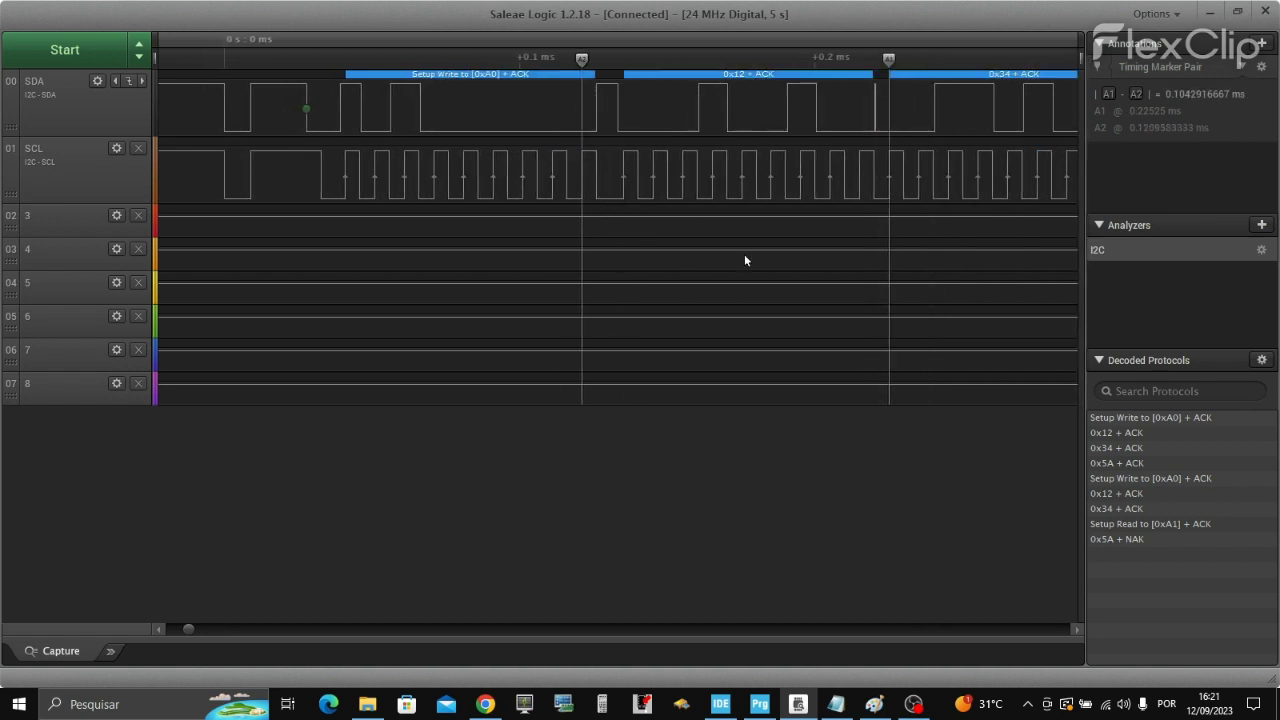
Measure the 0x5A data byte, with marker A1 on its first SCL rising edge and A2 on its eighth
left_click_drag(744, 260, 540, 315)
left_click_drag(813, 268, 778, 258)
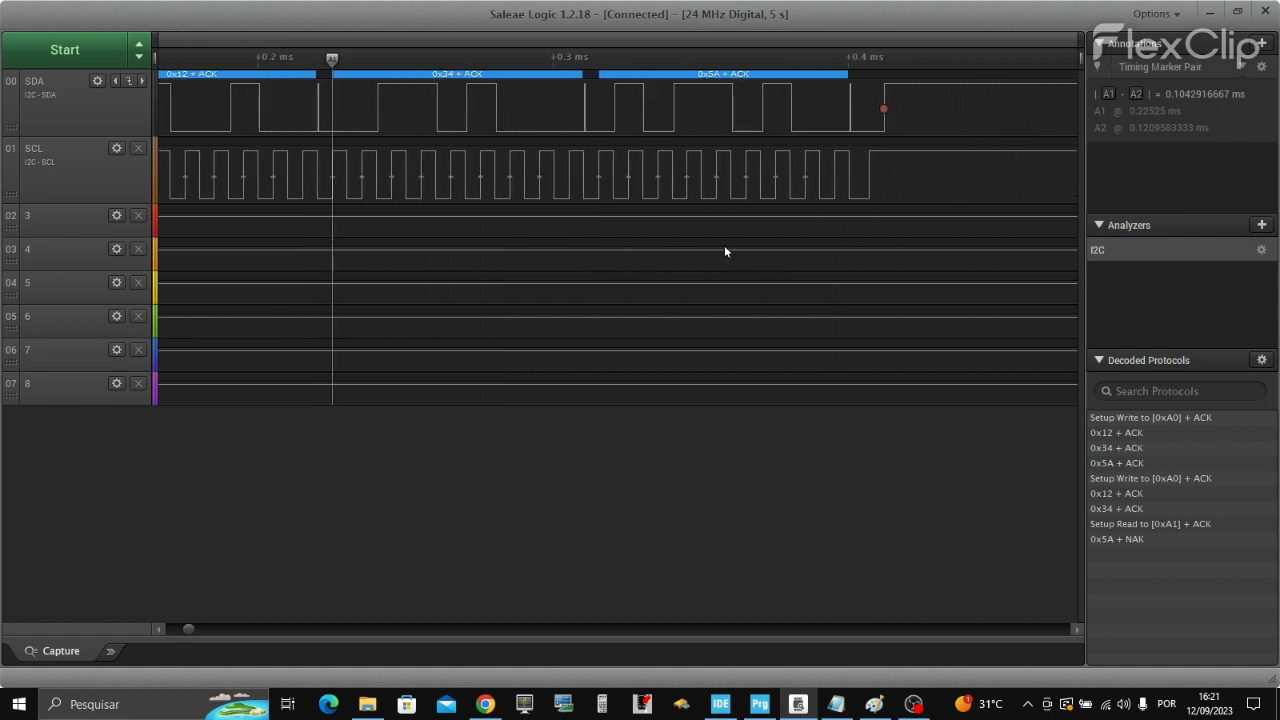
left_click(1133, 96)
left_click(792, 185)
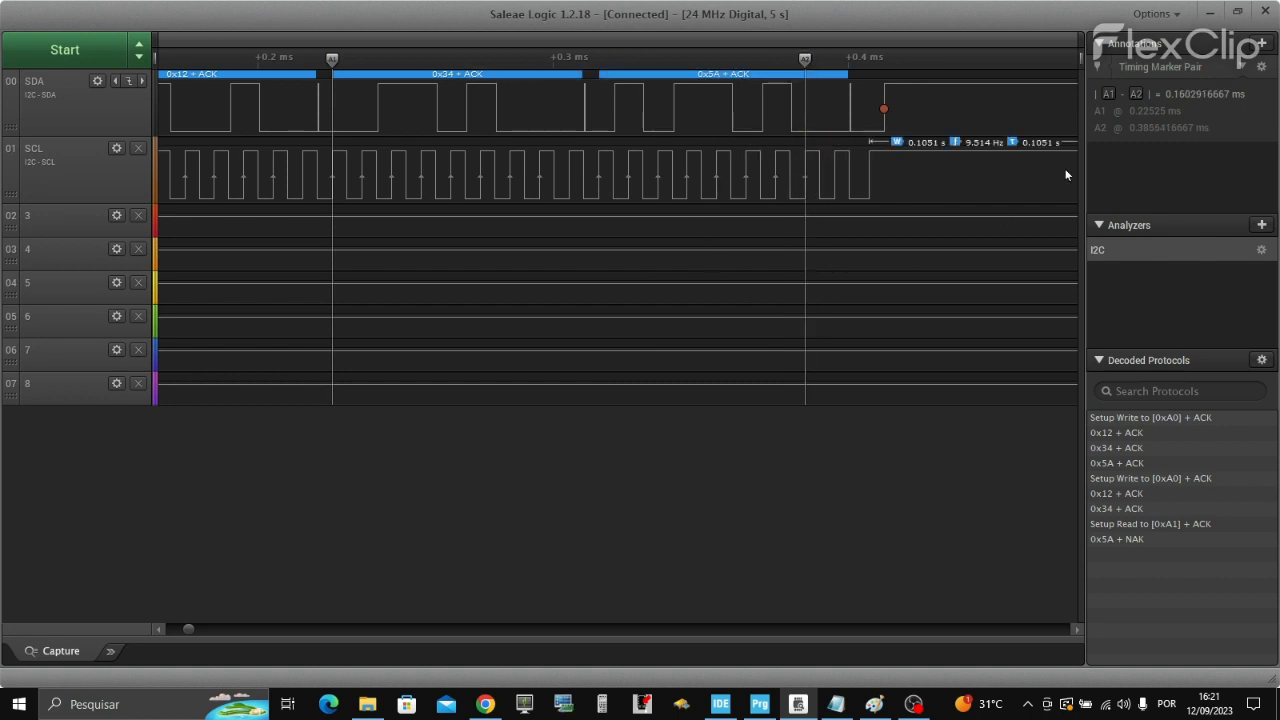
left_click(1104, 94)
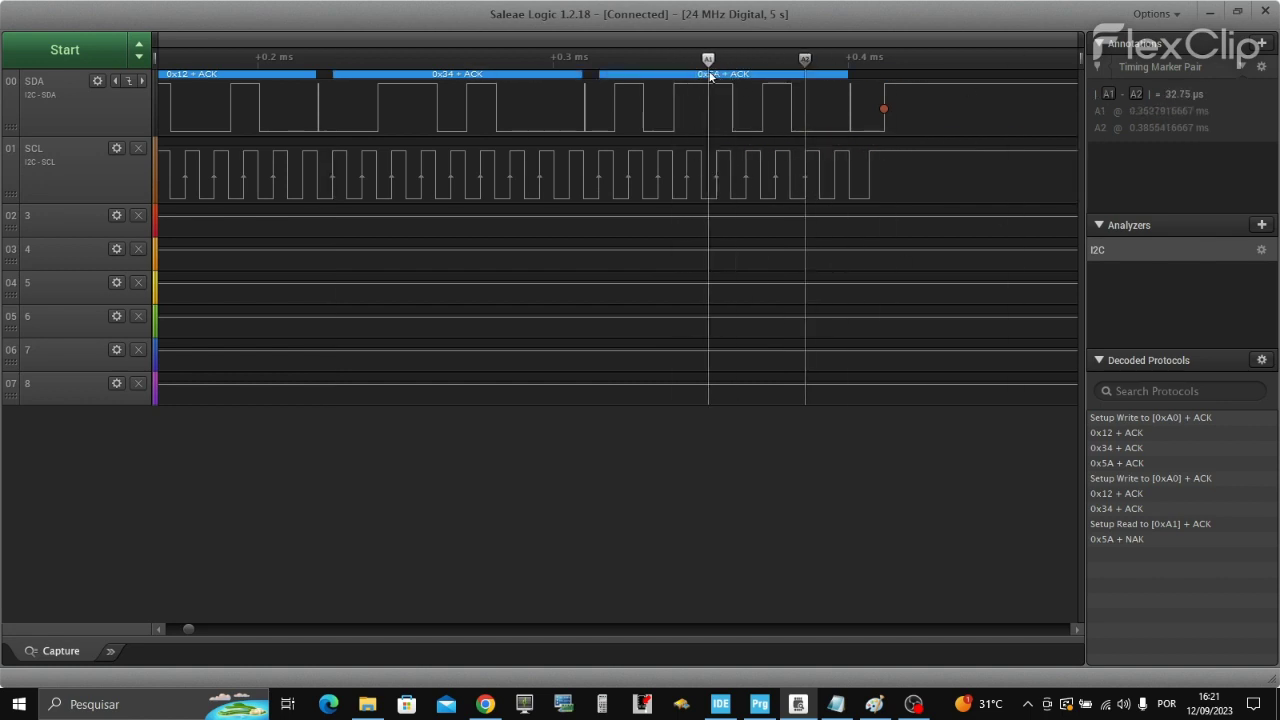
left_click(594, 187)
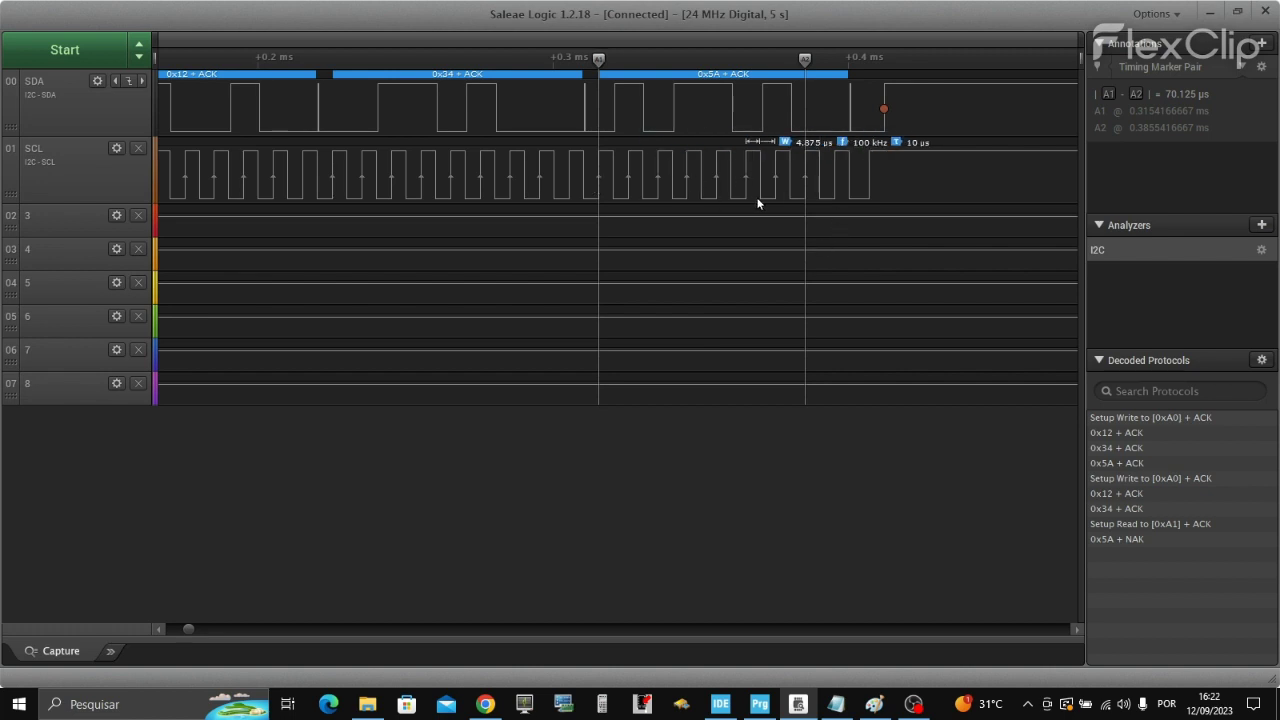
Examine the complete write transaction from its start condition through all four bytes to its stop condition
left_click_drag(342, 297, 721, 297)
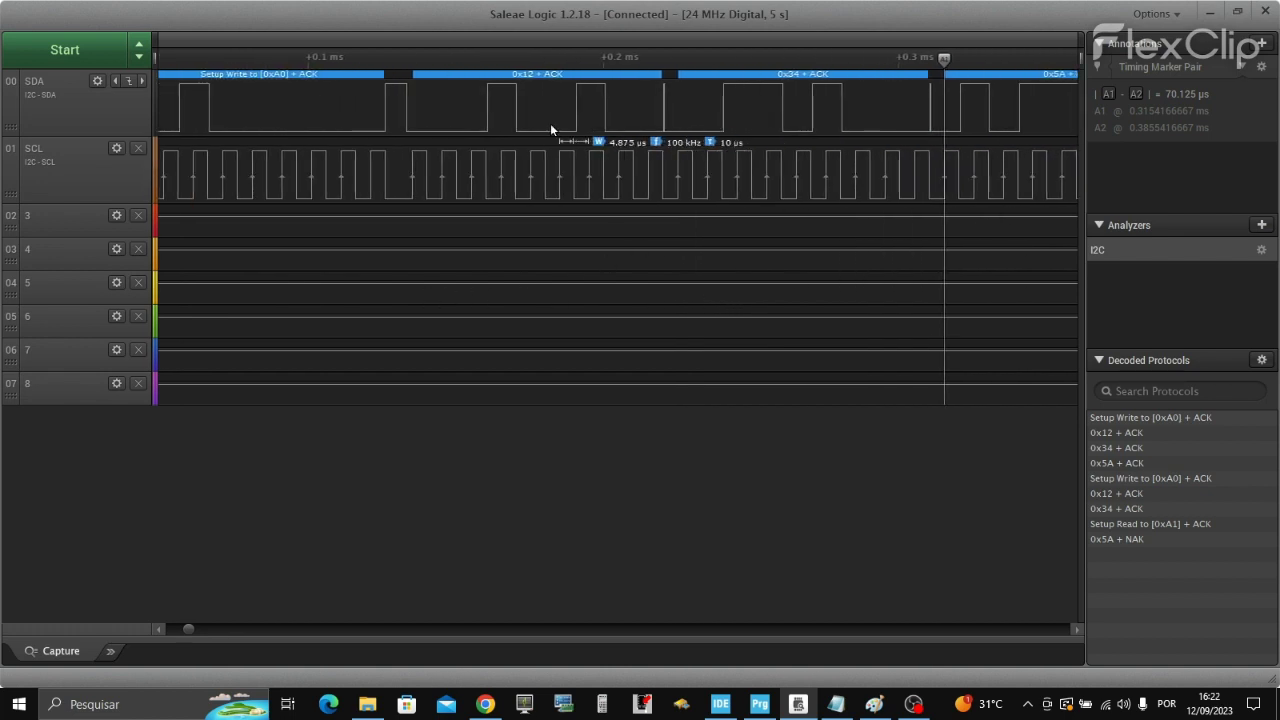
left_click_drag(866, 320, 506, 336)
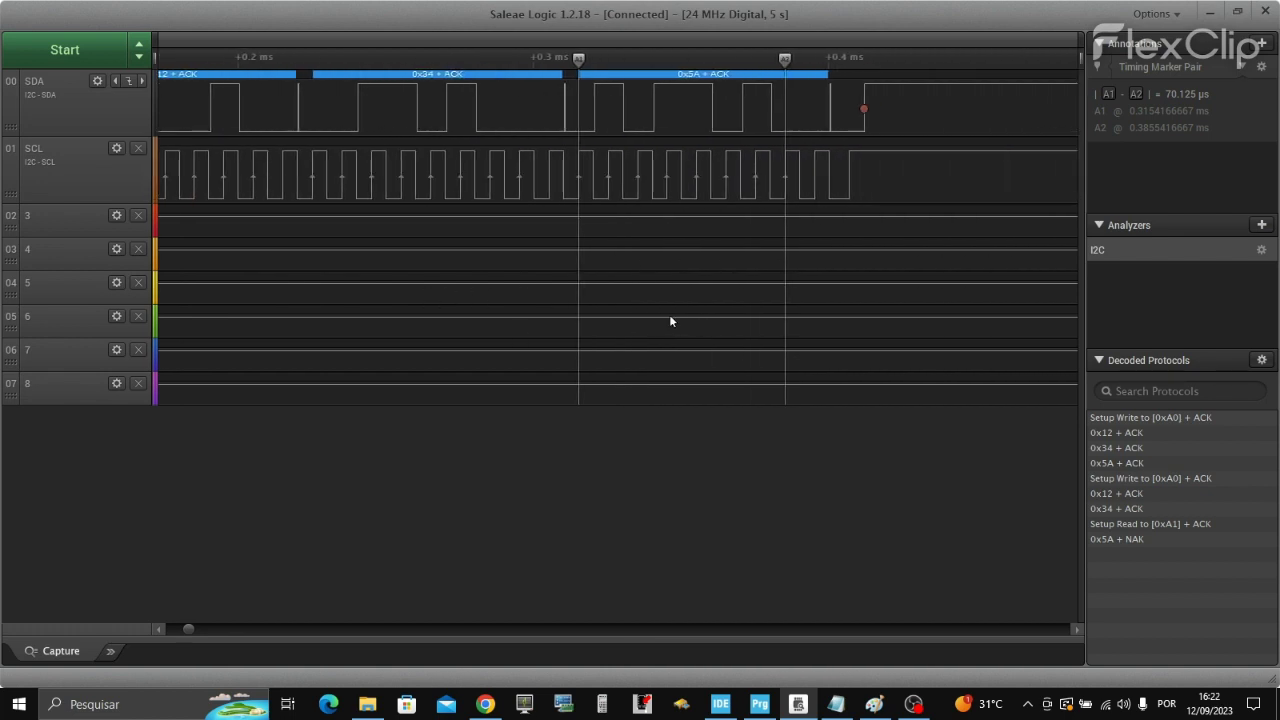
scroll(867, 356, "down", 2)
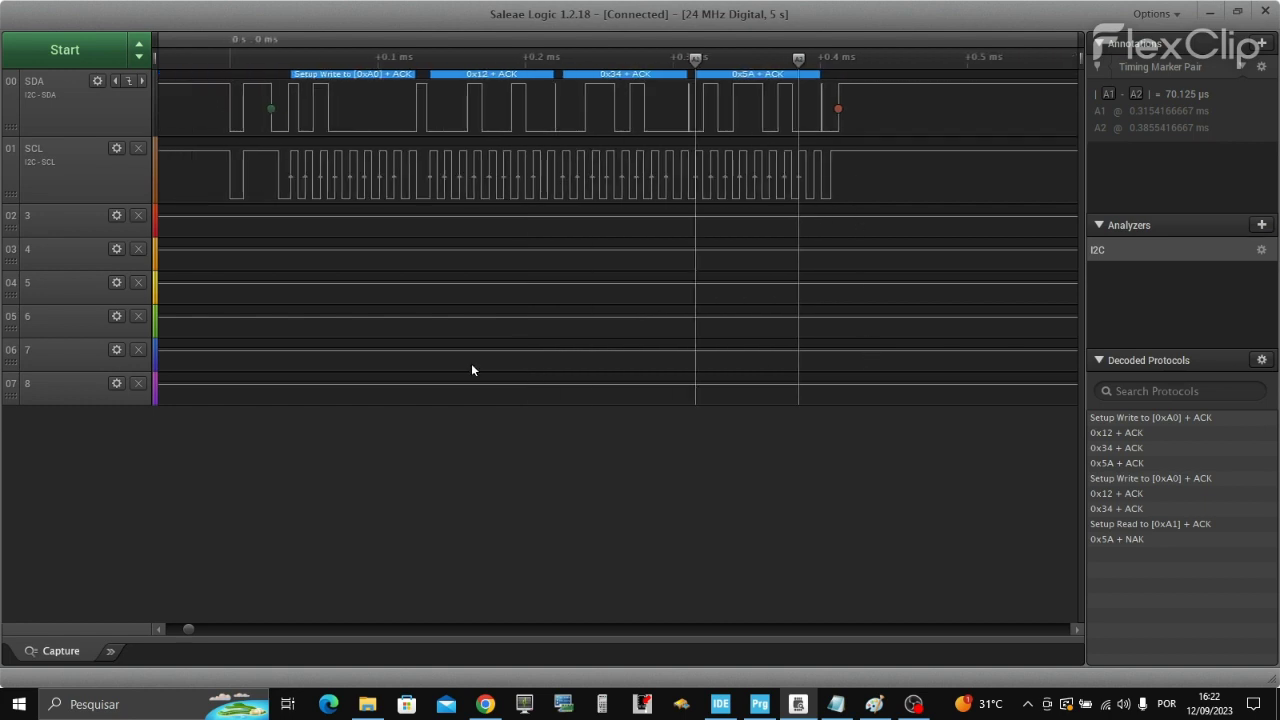
left_click_drag(471, 363, 795, 339)
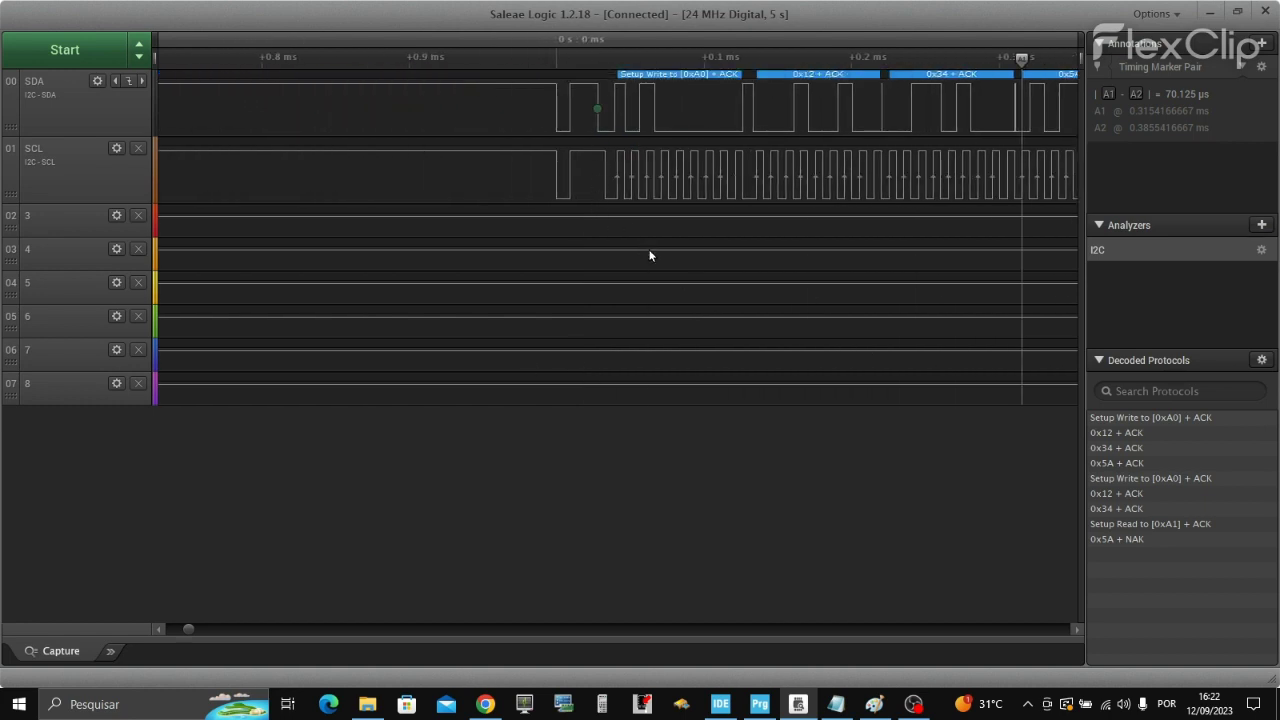
left_click_drag(595, 205, 587, 207)
scroll(606, 210, "up", 2)
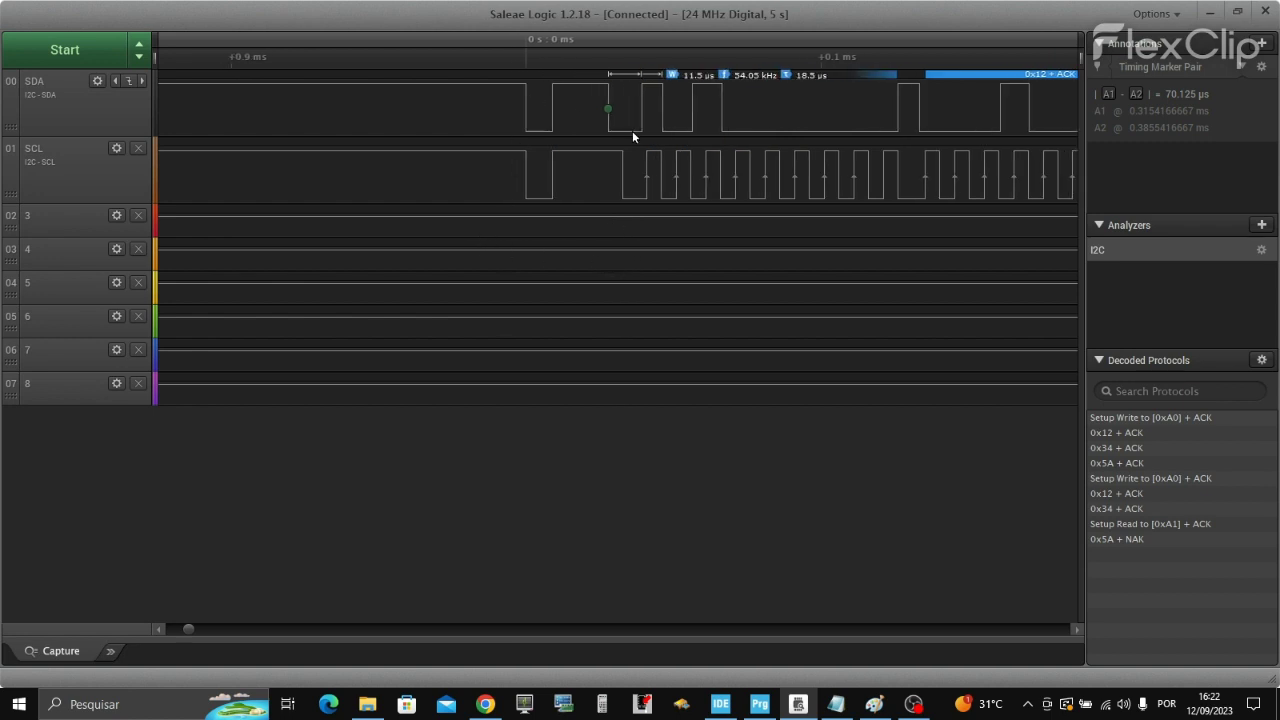
mouse_move(589, 200)
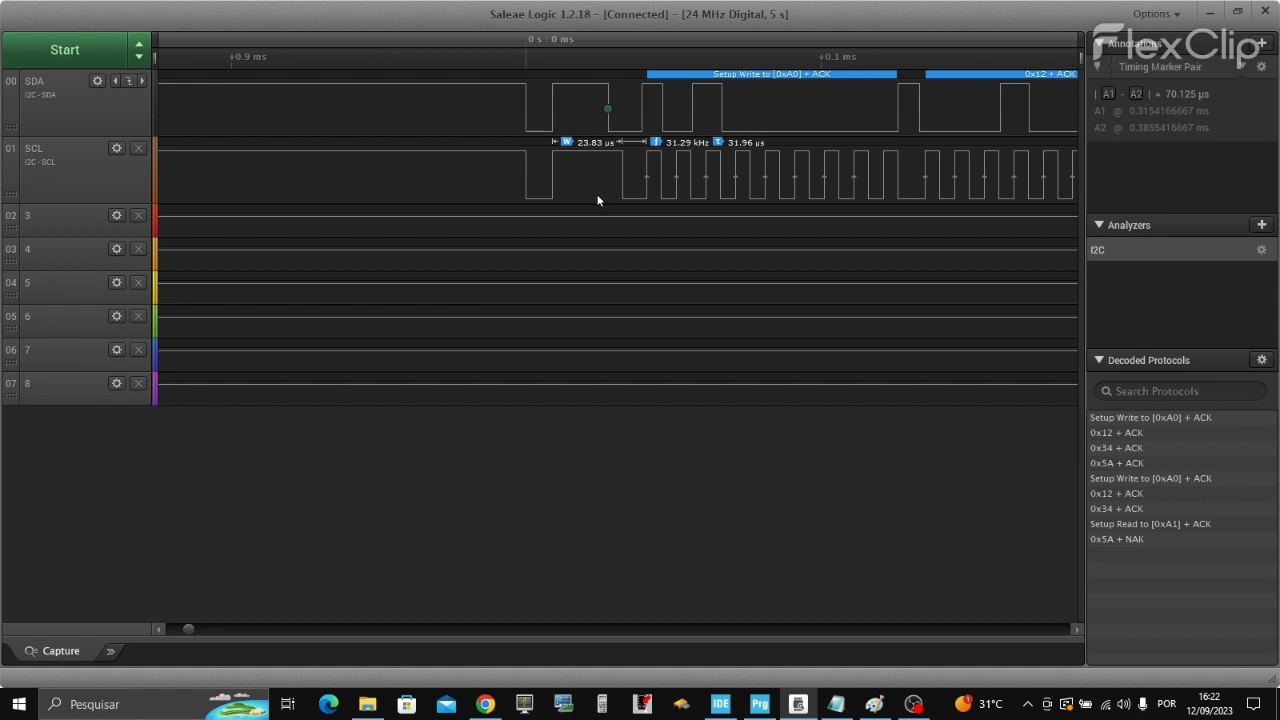
scroll(597, 200, "right", 8)
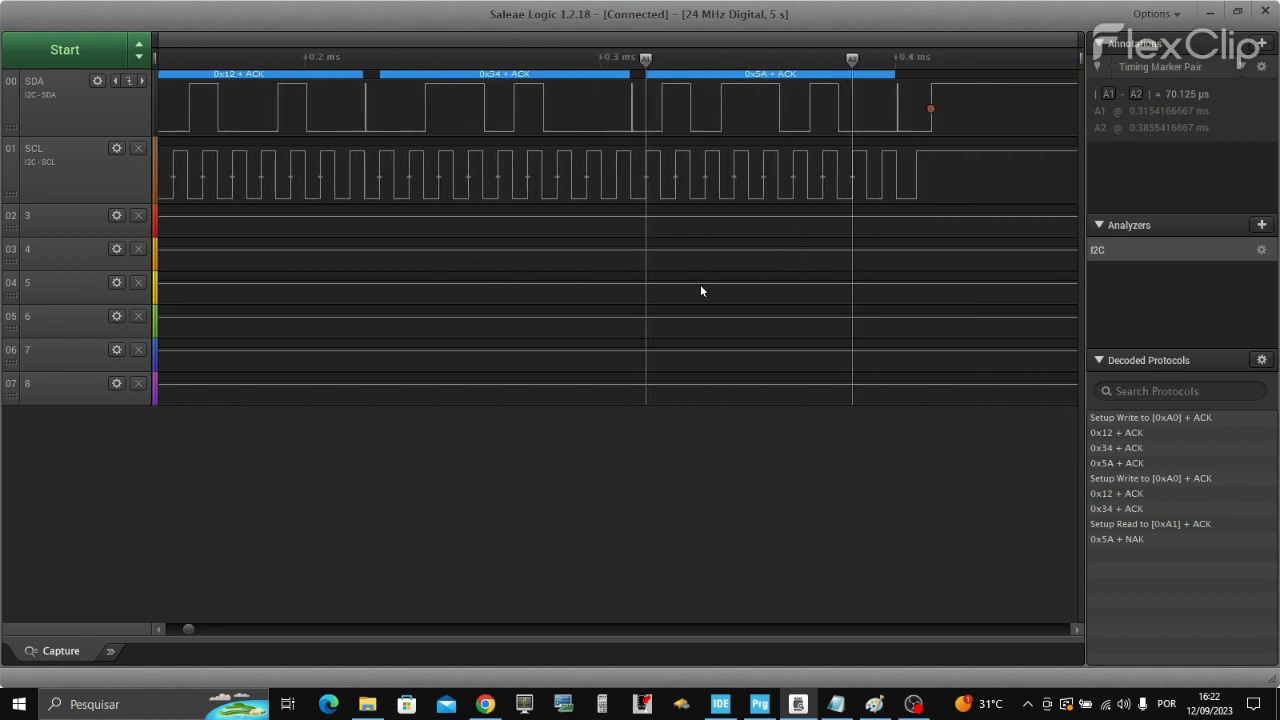
scroll(700, 291, "right", 5)
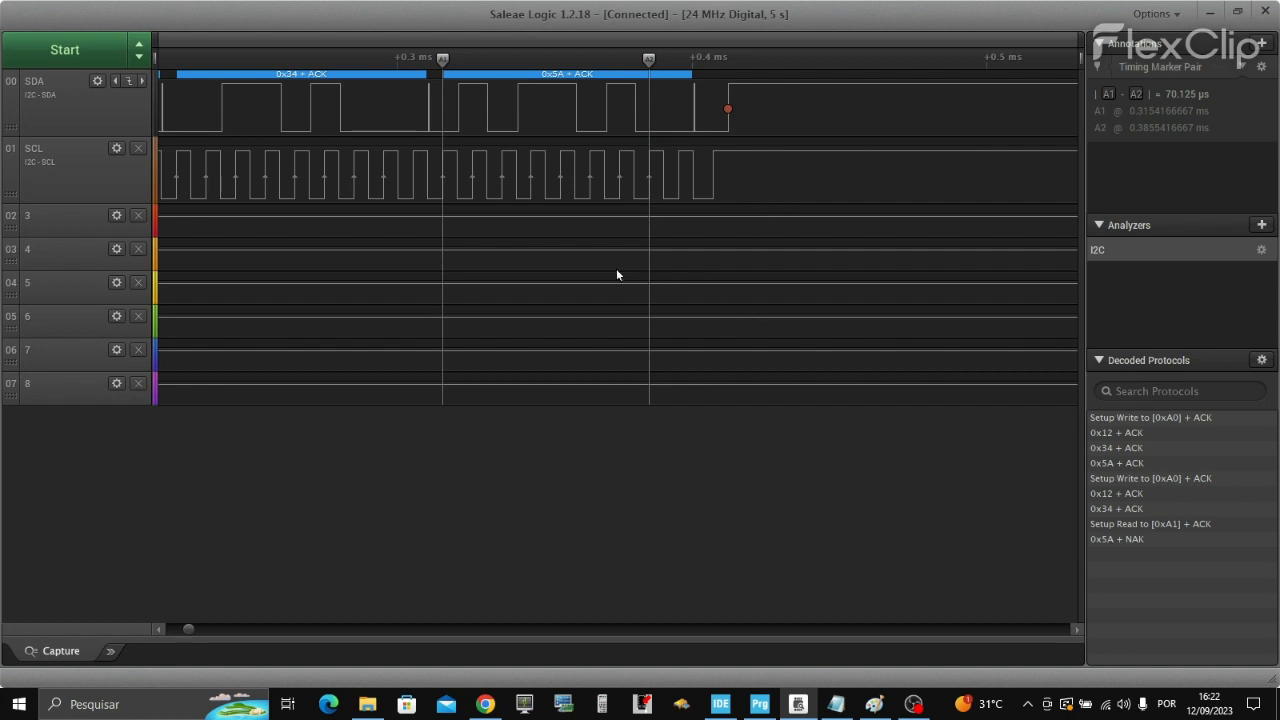
Locate the second I2C burst and place marker A1 on the first SCL rising edge of its Setup Write byte
scroll(590, 260, "down", 10)
scroll(605, 256, "down", 5)
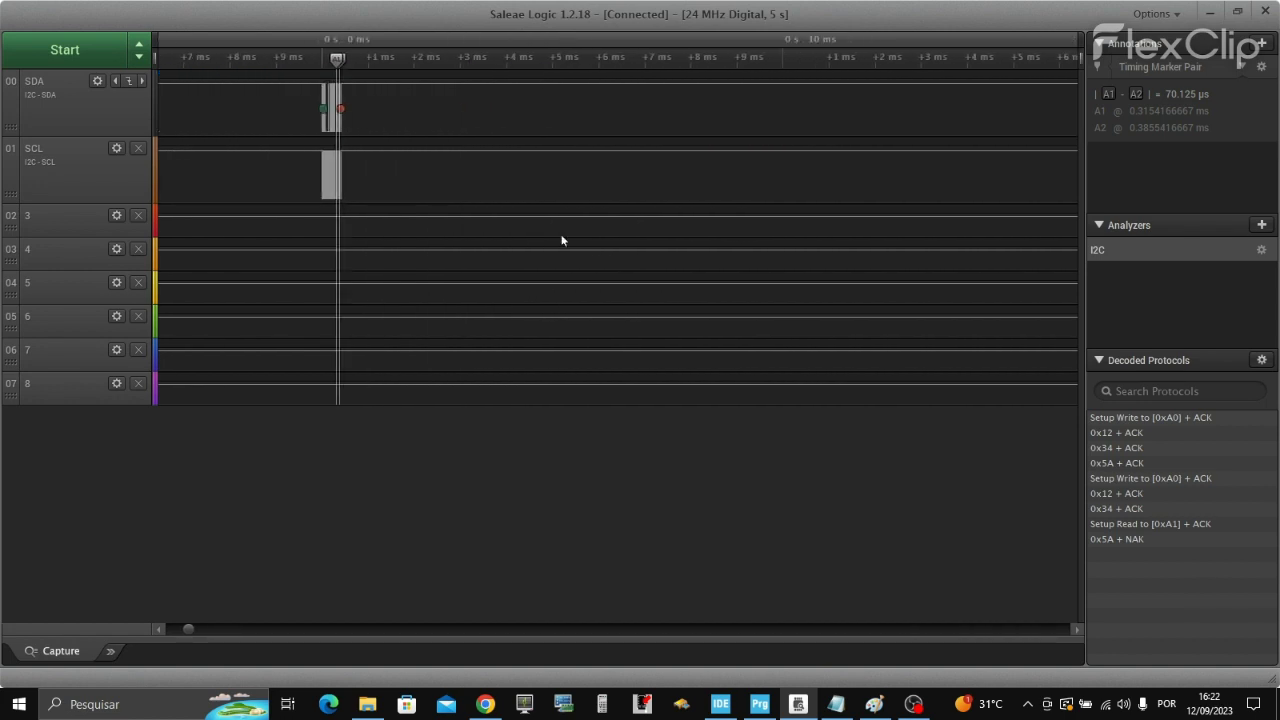
scroll(675, 277, "down", 5)
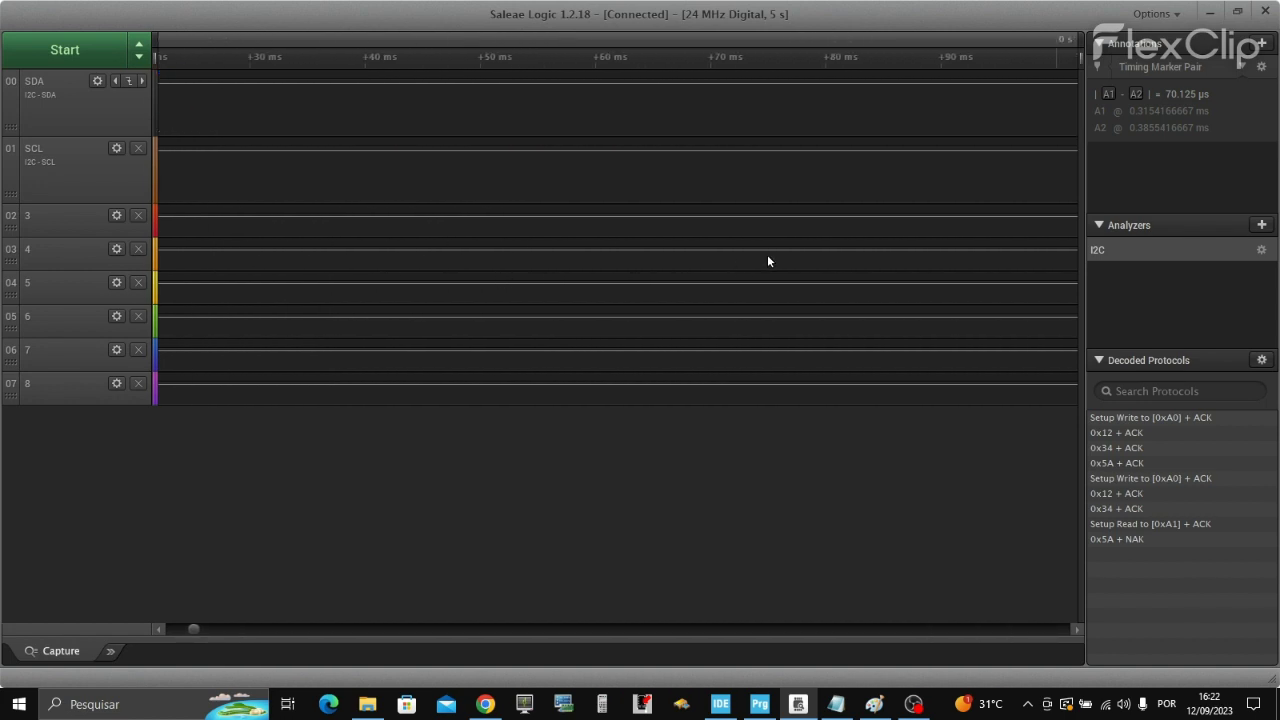
left_click_drag(562, 255, 668, 254)
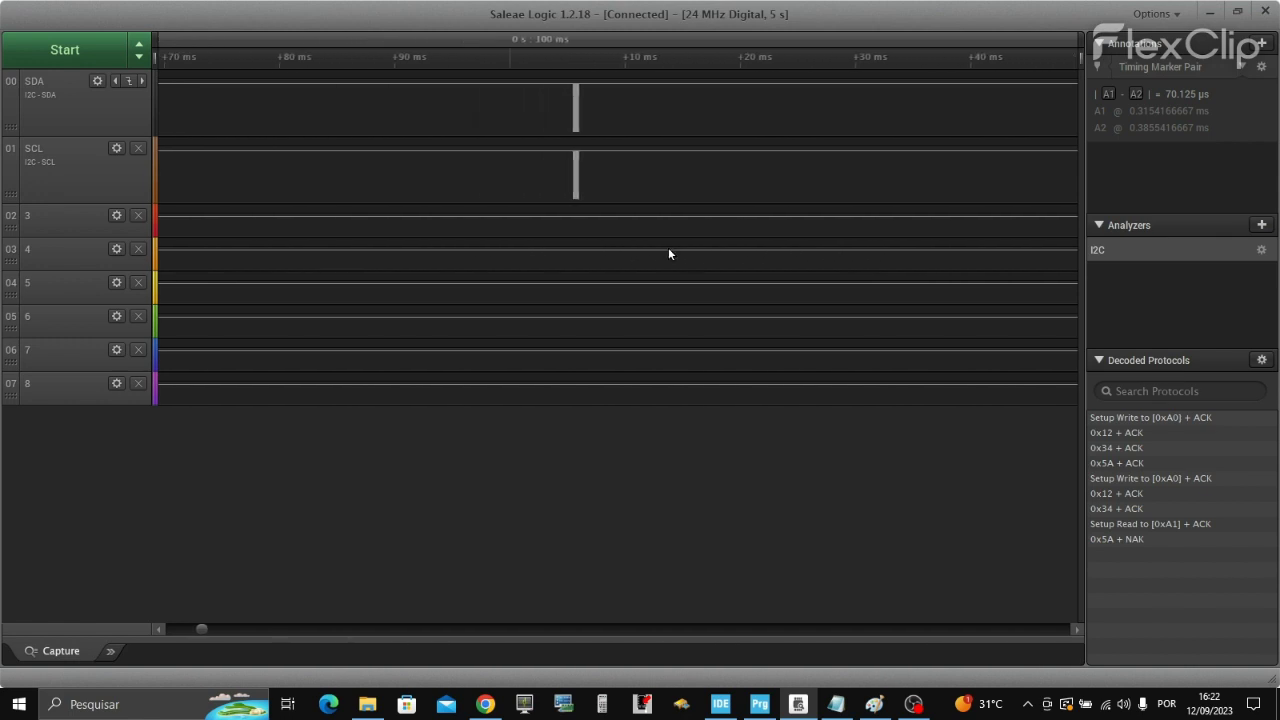
scroll(593, 177, "up", 10)
scroll(598, 296, "up", 5)
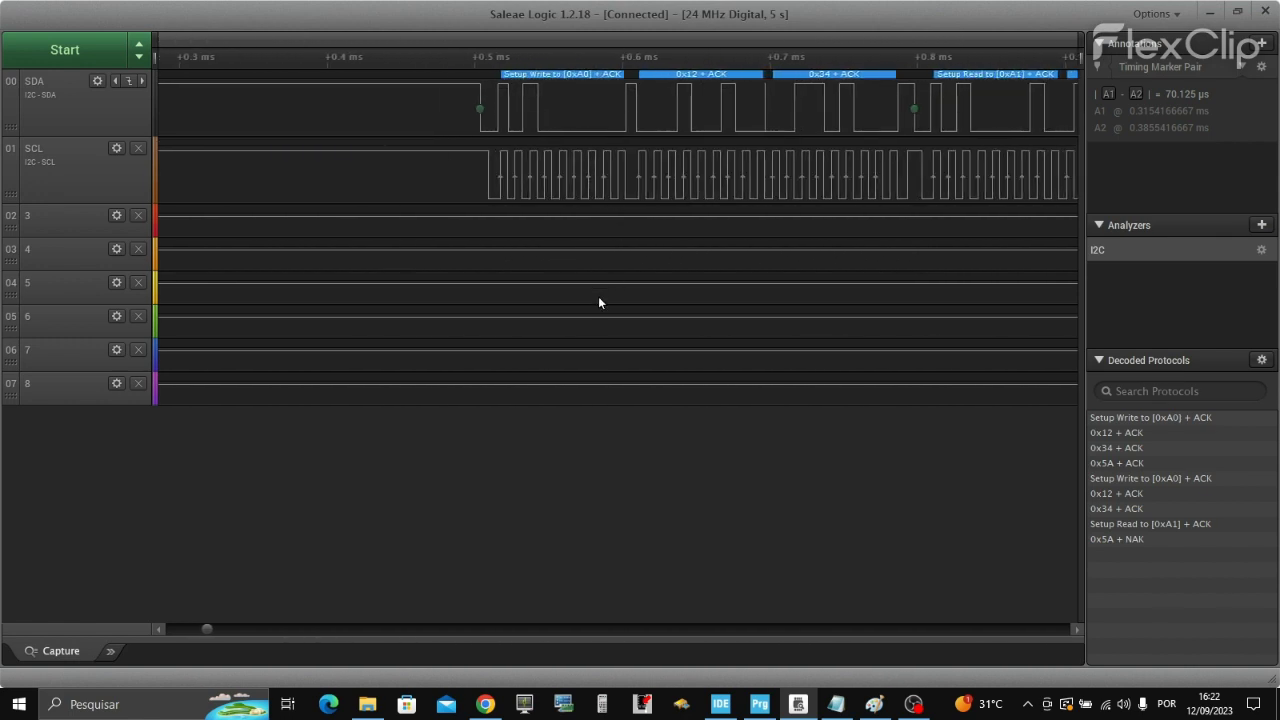
left_click(1111, 90)
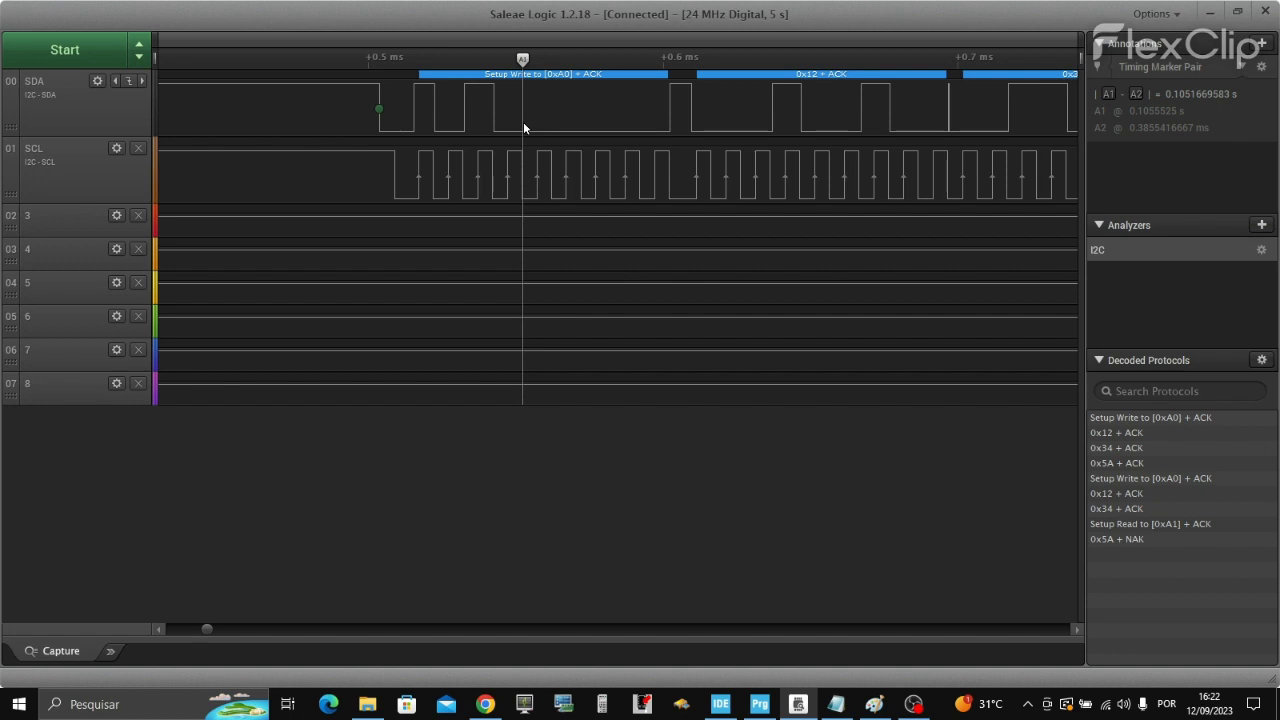
mouse_move(523, 127)
left_mouse_down()
mouse_move(569, 175)
mouse_move(547, 237)
left_mouse_up()
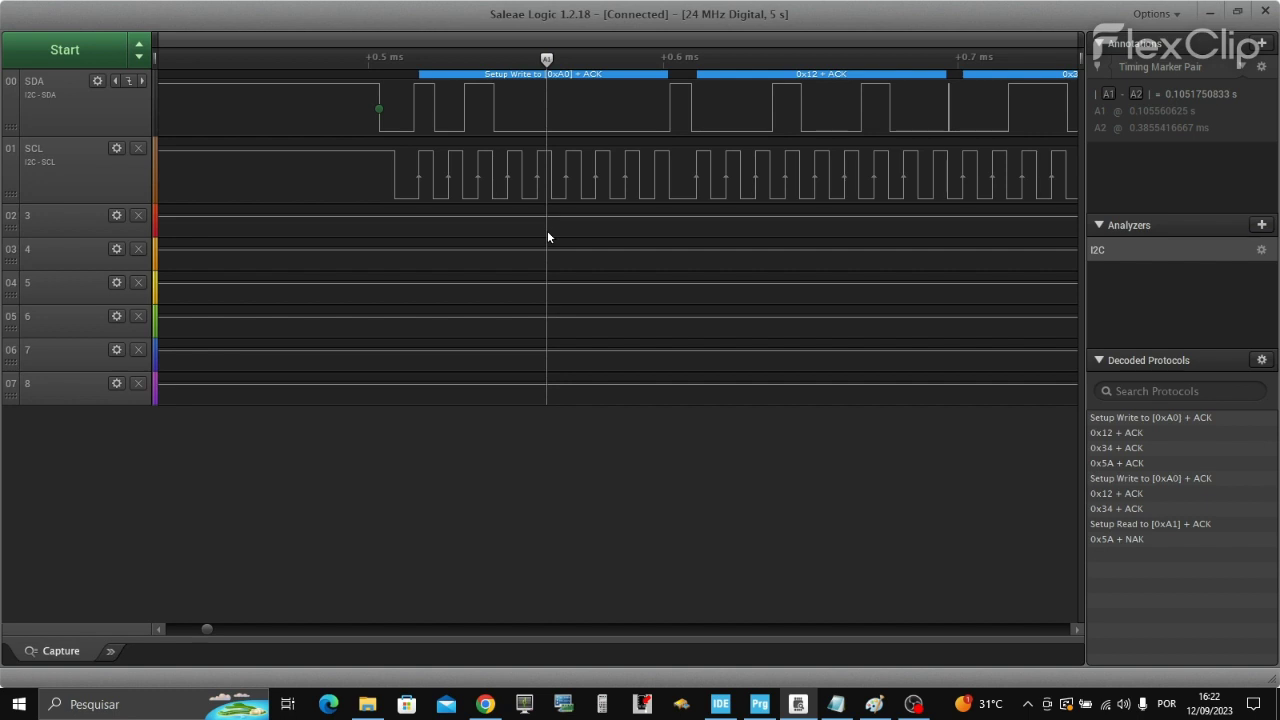
mouse_move(547, 75)
left_mouse_down()
mouse_move(461, 84)
mouse_move(535, 88)
mouse_move(417, 177)
left_mouse_up()
Place marker A1 on the repeated start before Setup Read and A2 on the eighth SCL rising edge of that byte
left_click_drag(761, 280, 555, 240)
left_click_drag(787, 284, 634, 311)
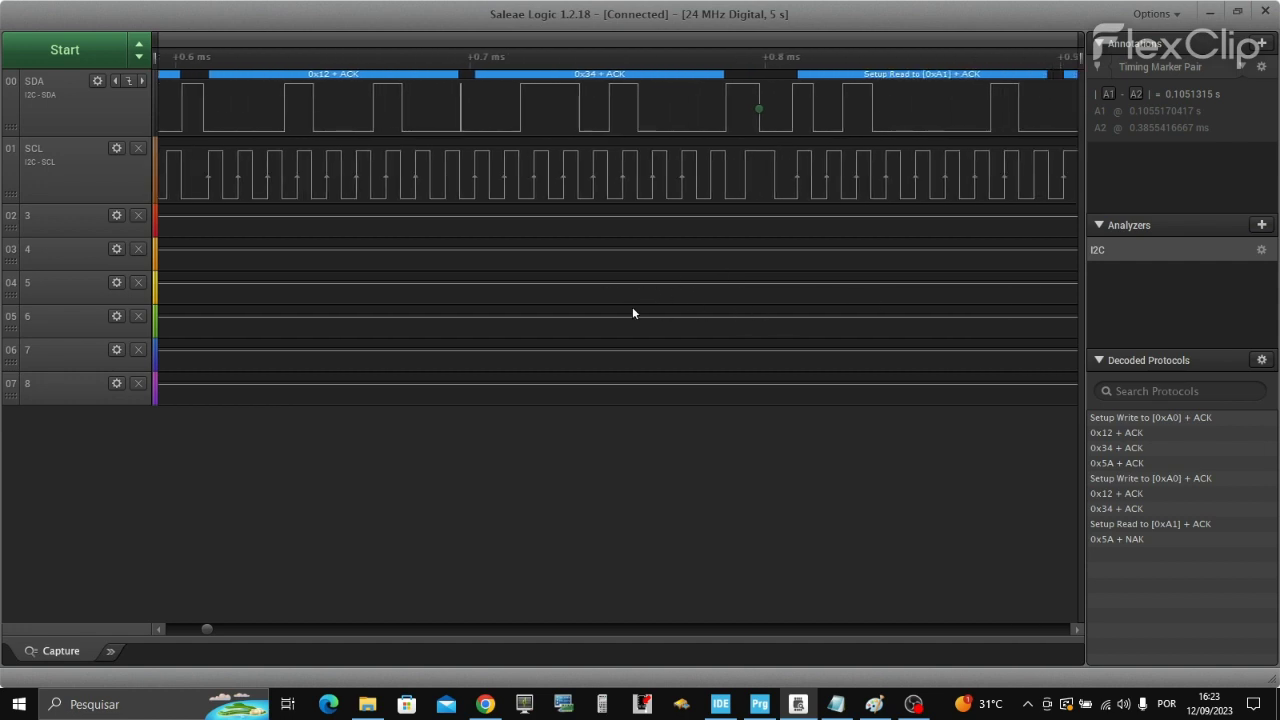
left_click_drag(777, 311, 698, 313)
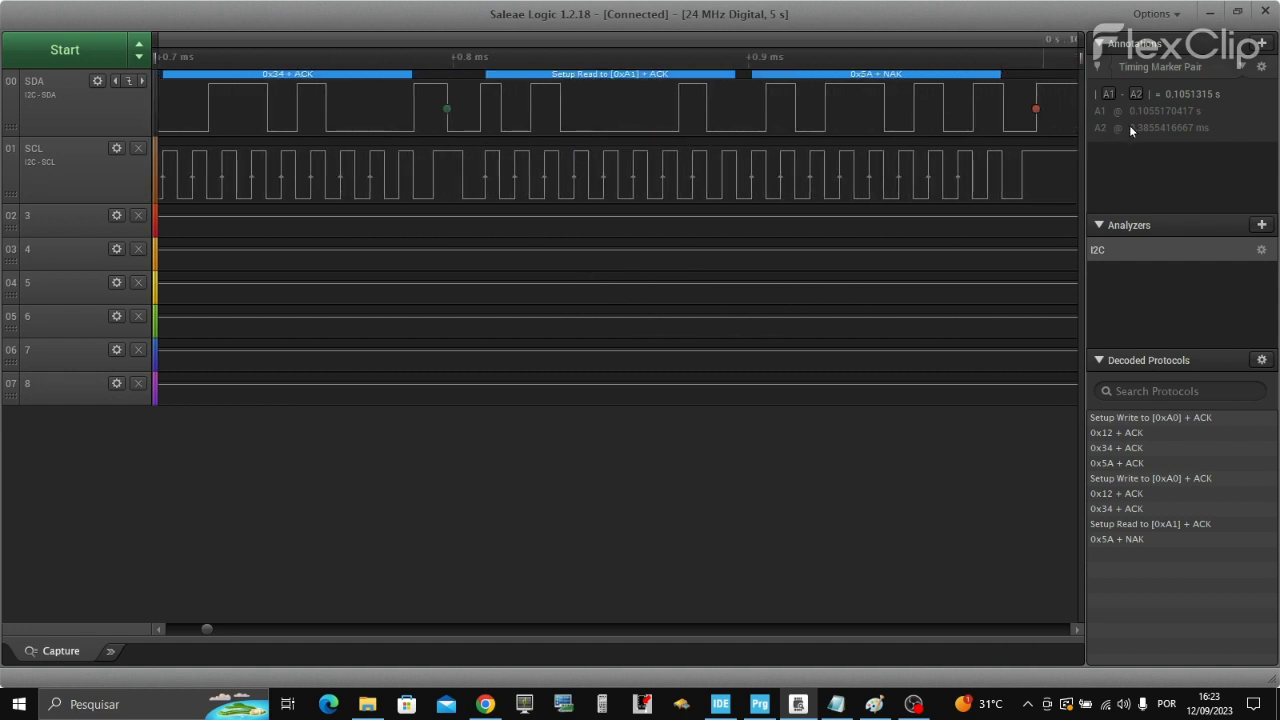
left_click(1108, 97)
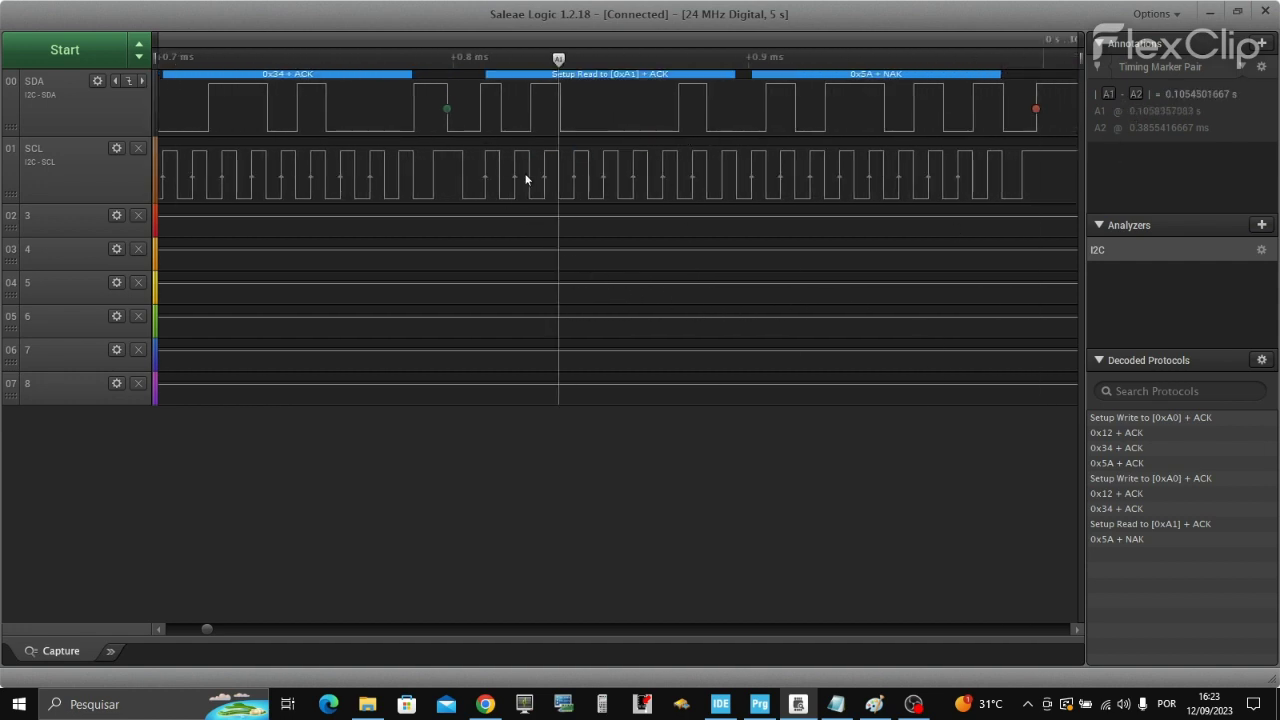
left_click(446, 153)
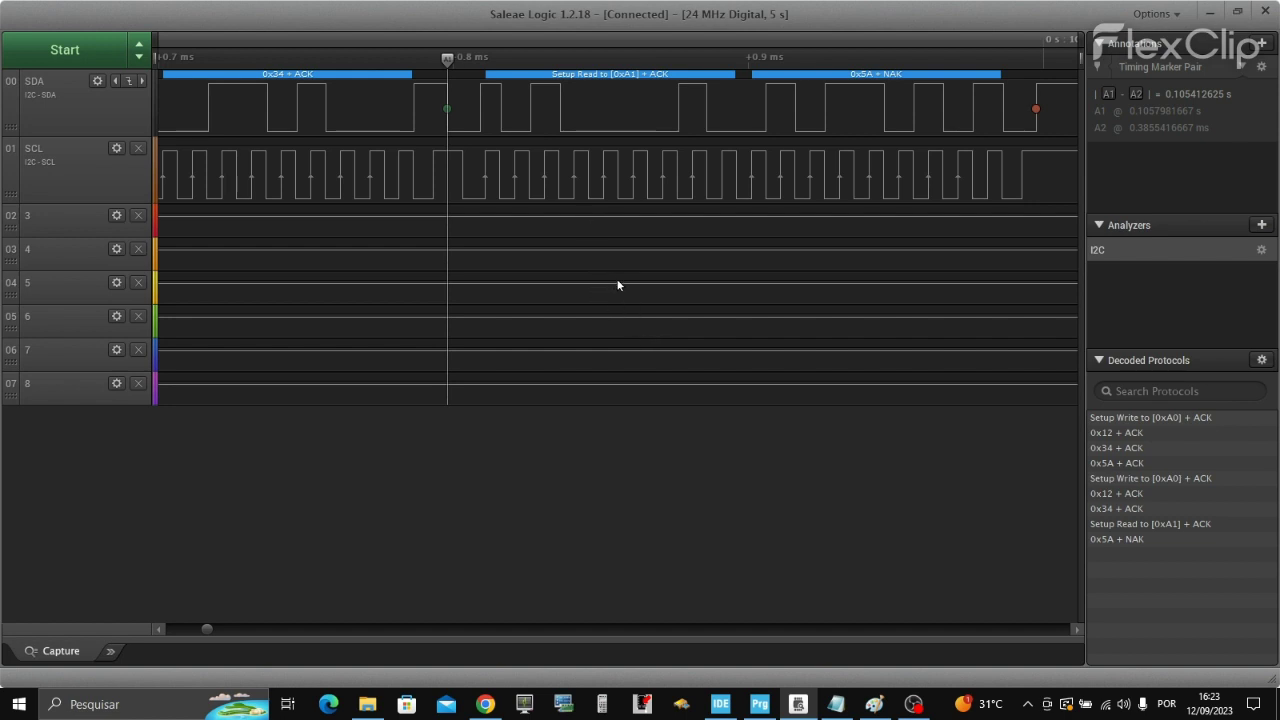
left_click(1138, 93)
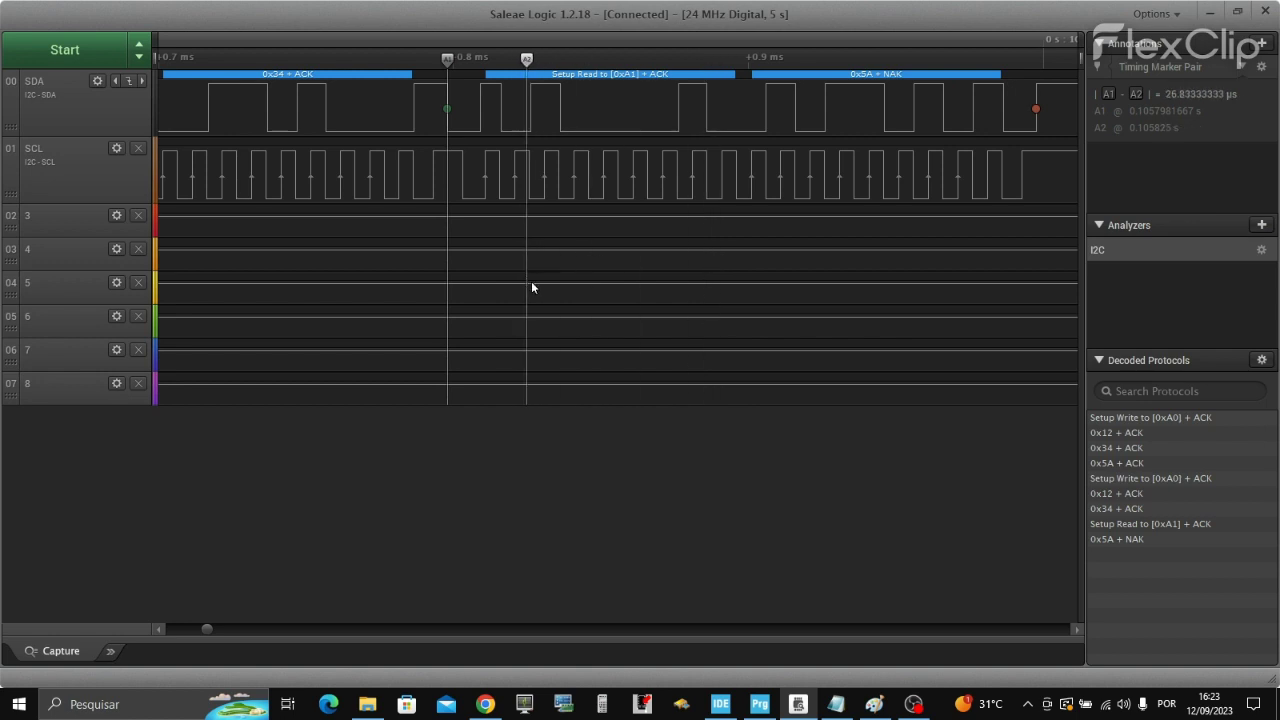
left_click(697, 205)
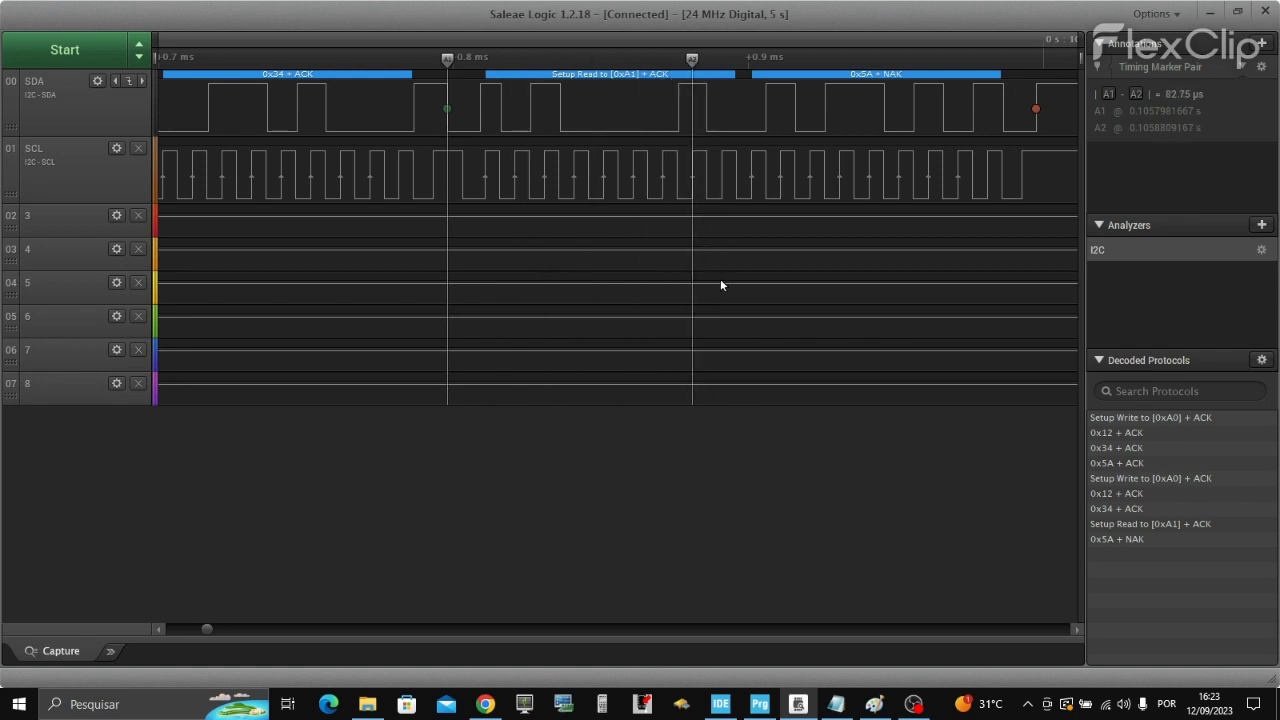
Switch to Paint and circle the handwritten R = 1 and W = 0 notes in red
left_click(874, 704)
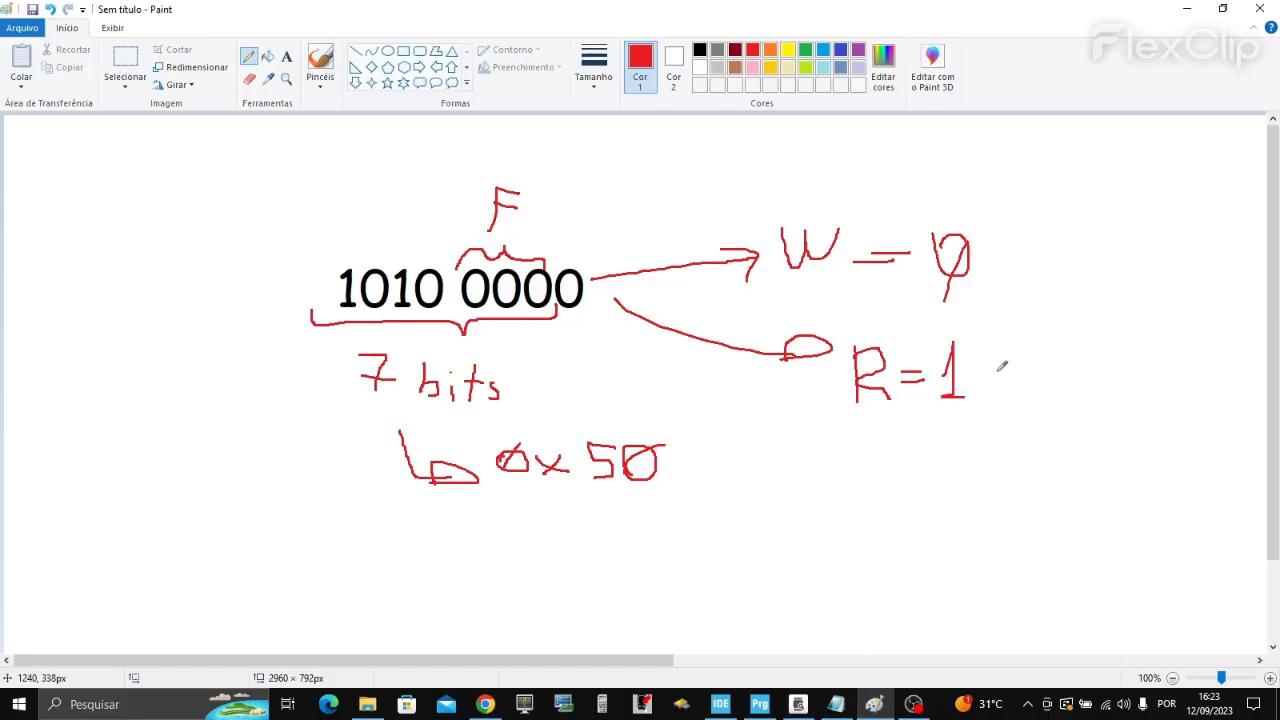
mouse_move(884, 314)
left_mouse_down()
mouse_move(843, 316)
mouse_move(1017, 409)
mouse_move(869, 316)
left_mouse_up()
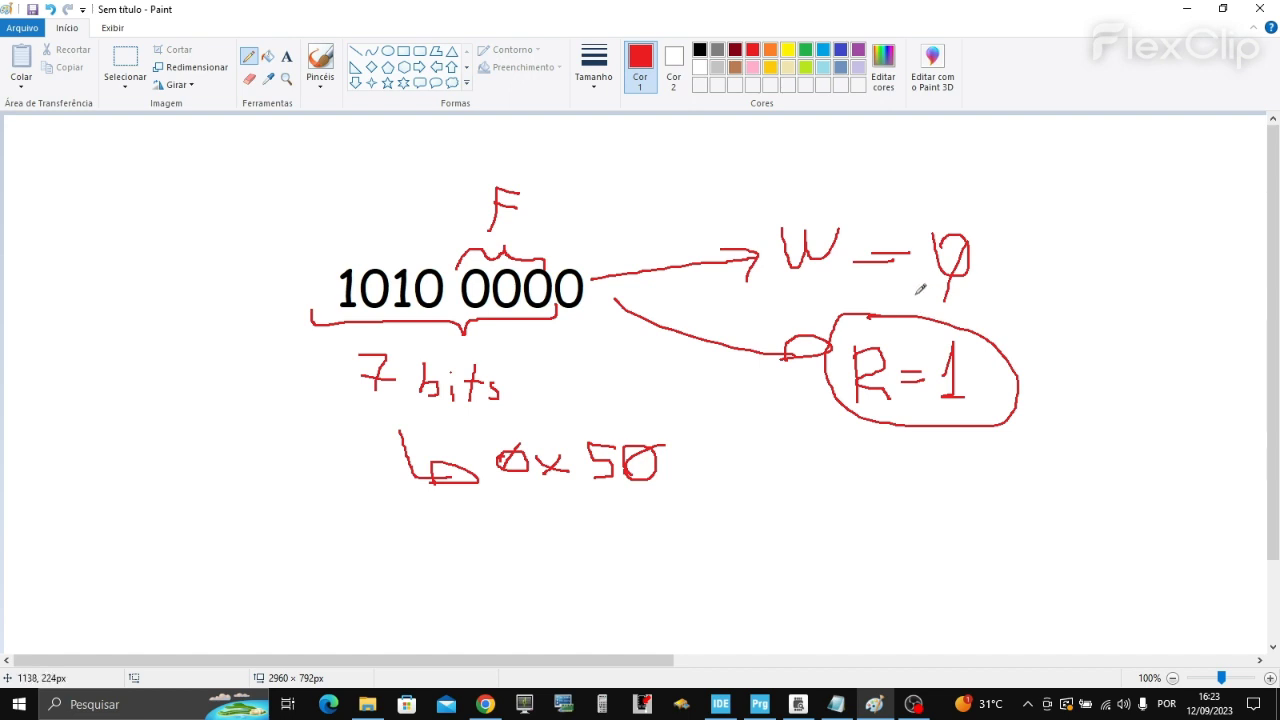
mouse_move(1014, 262)
left_mouse_down()
mouse_move(811, 173)
mouse_move(782, 278)
mouse_move(1011, 276)
left_mouse_up()
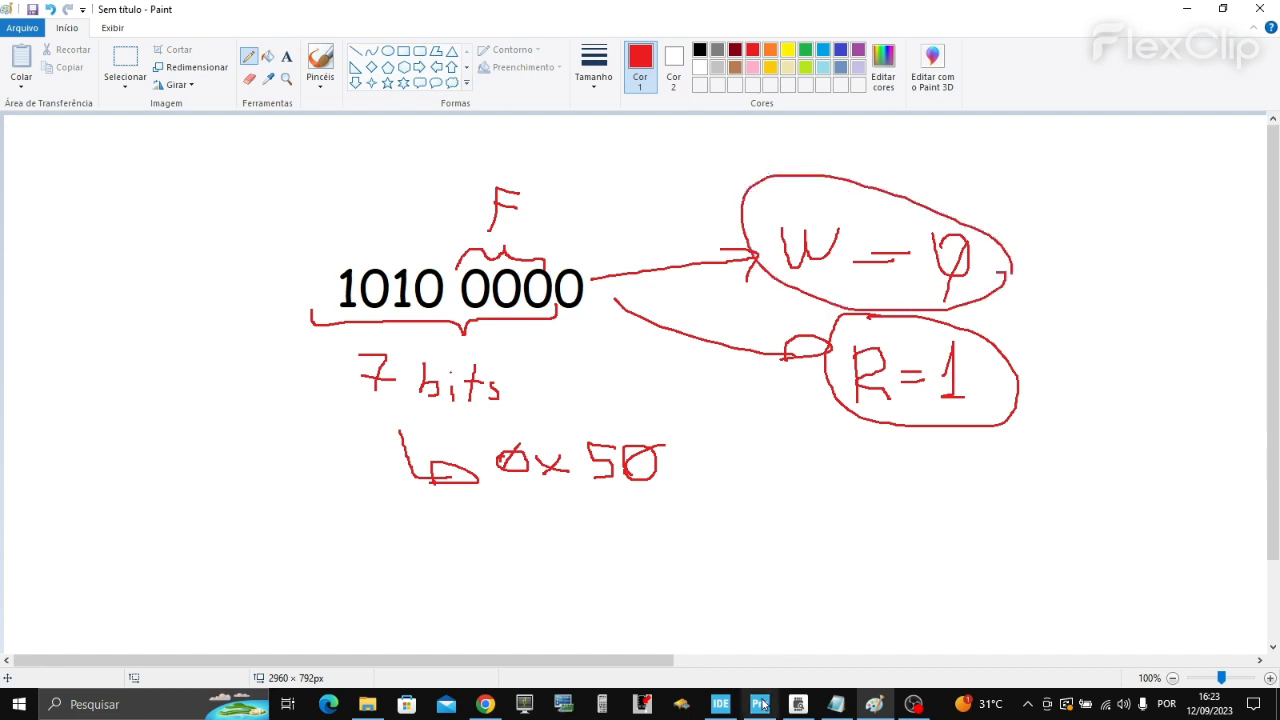
Switch to Saleae Logic and move marker A1 to the seventh SCL rising edge of the Setup Read byte, bracketing its read/write bit interval
left_click(798, 704)
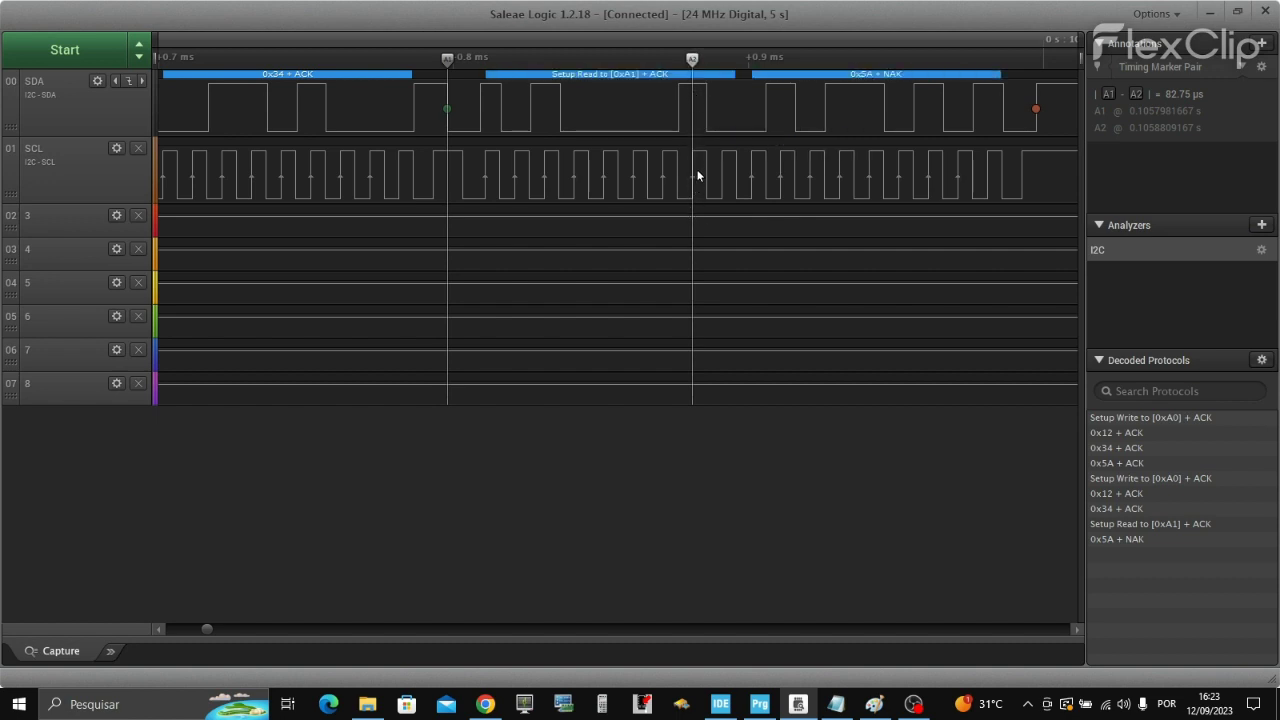
left_click(1110, 93)
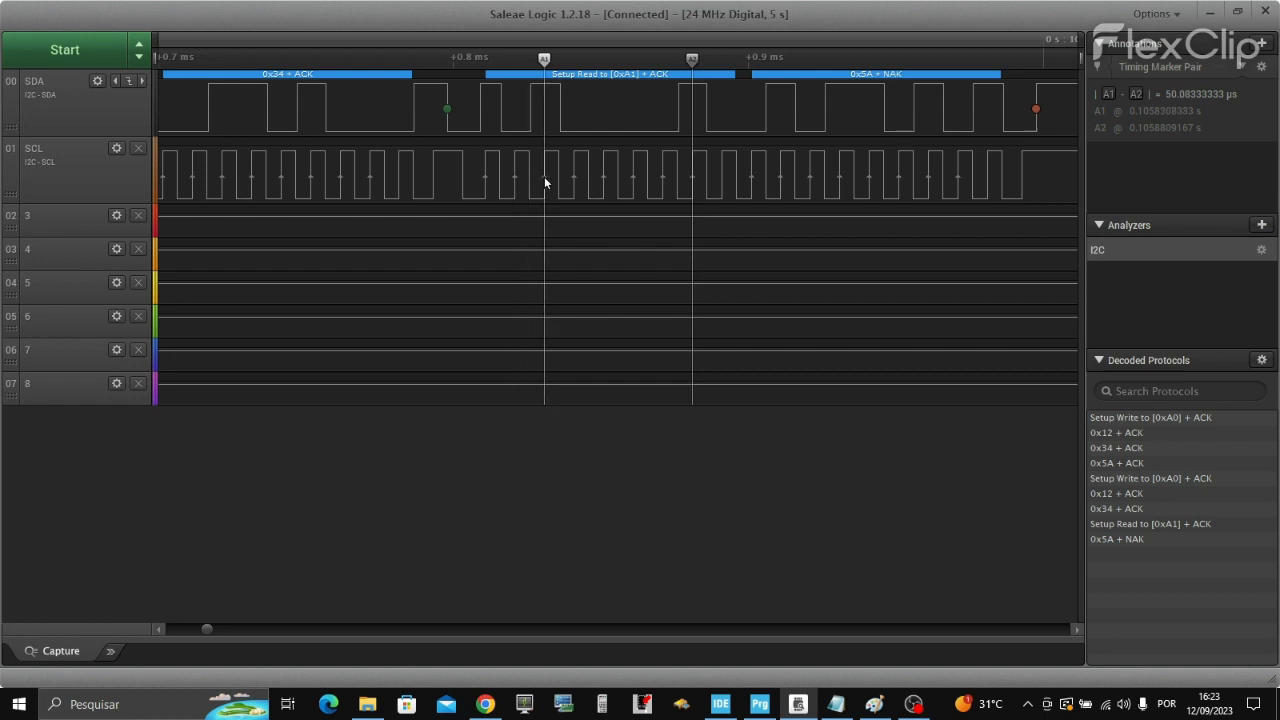
left_click(663, 182)
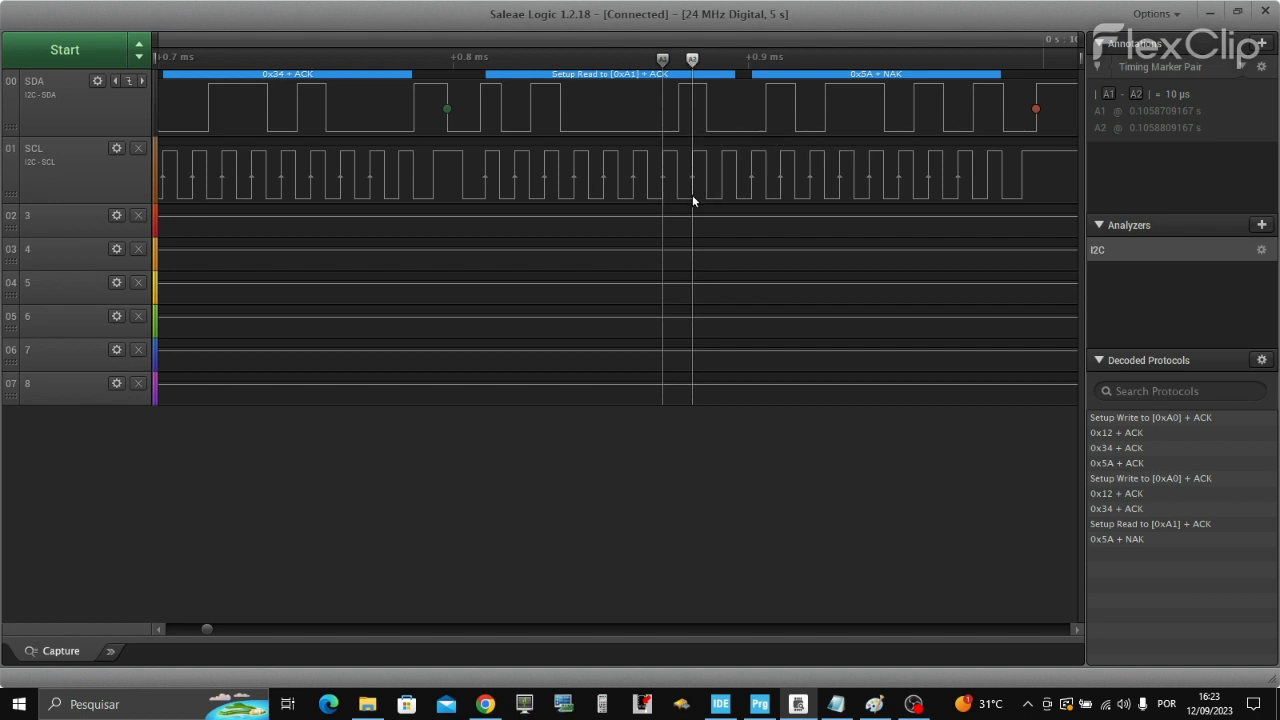
left_click(693, 200)
scroll(754, 254, "right", 3)
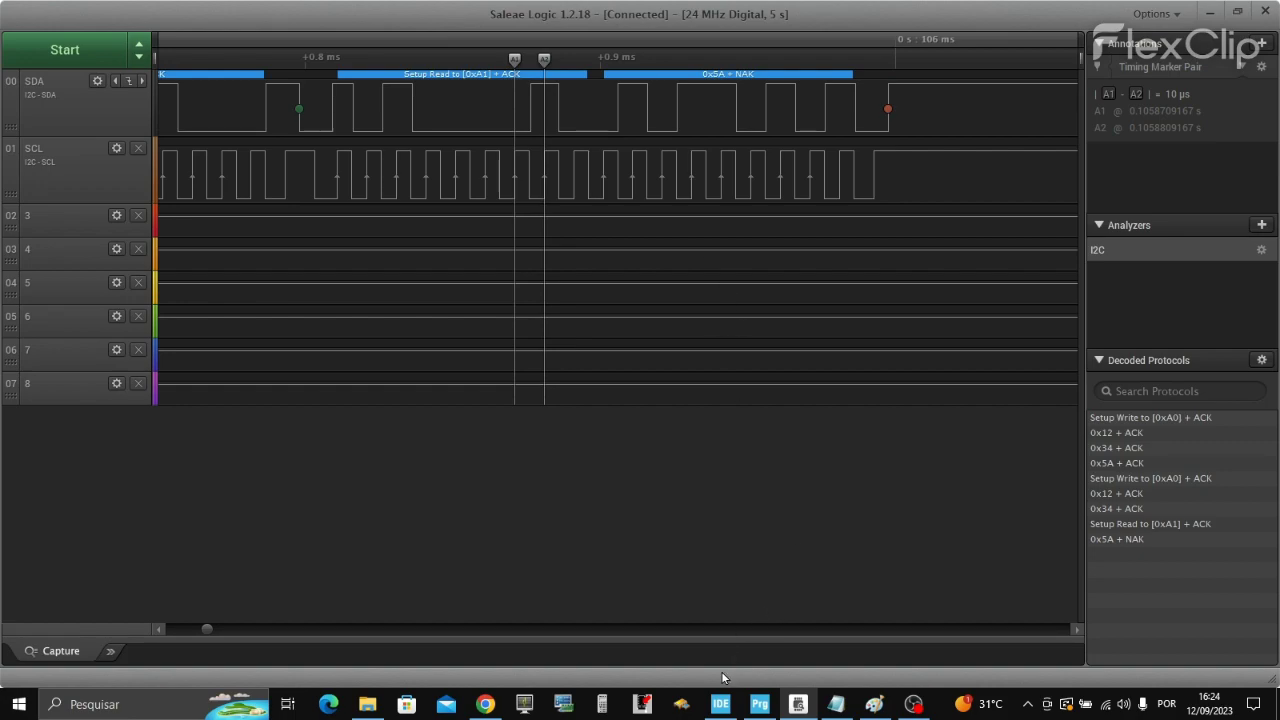
Switch to STM32CubeIDE and highlight the Geral variable that stores the I2C_Read result in main()
left_click(720, 704)
double_click(235, 294)
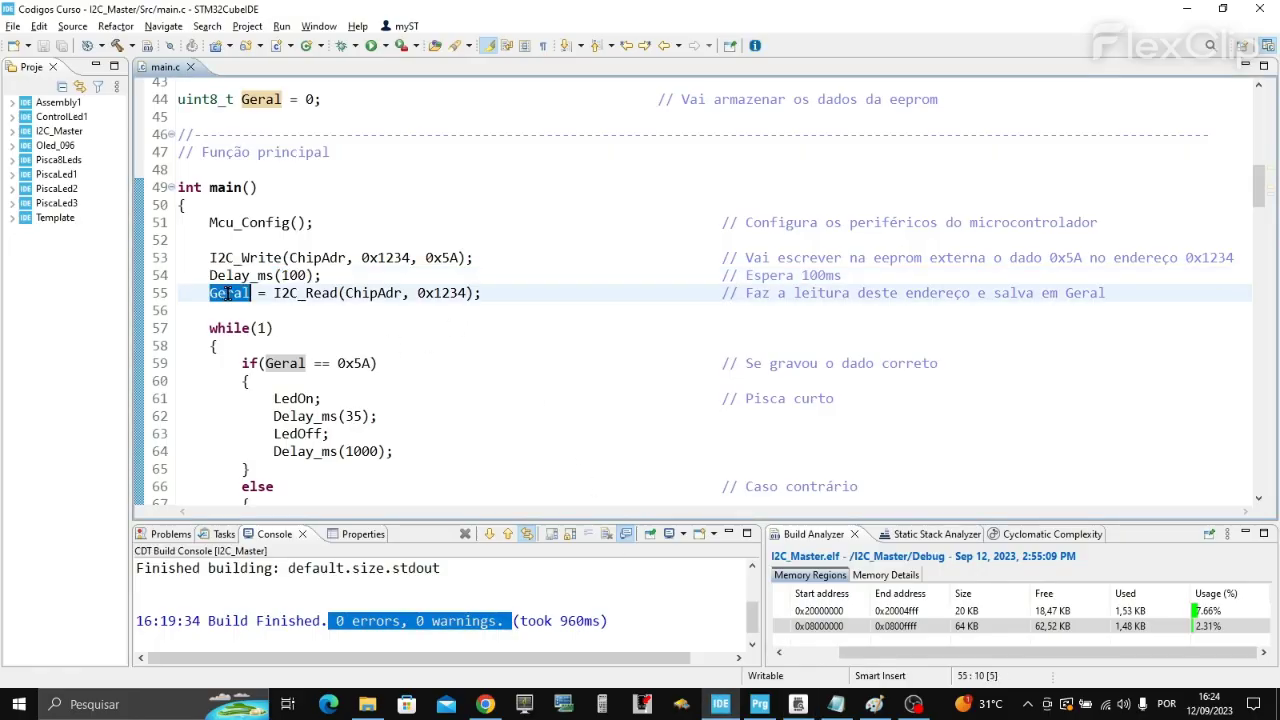